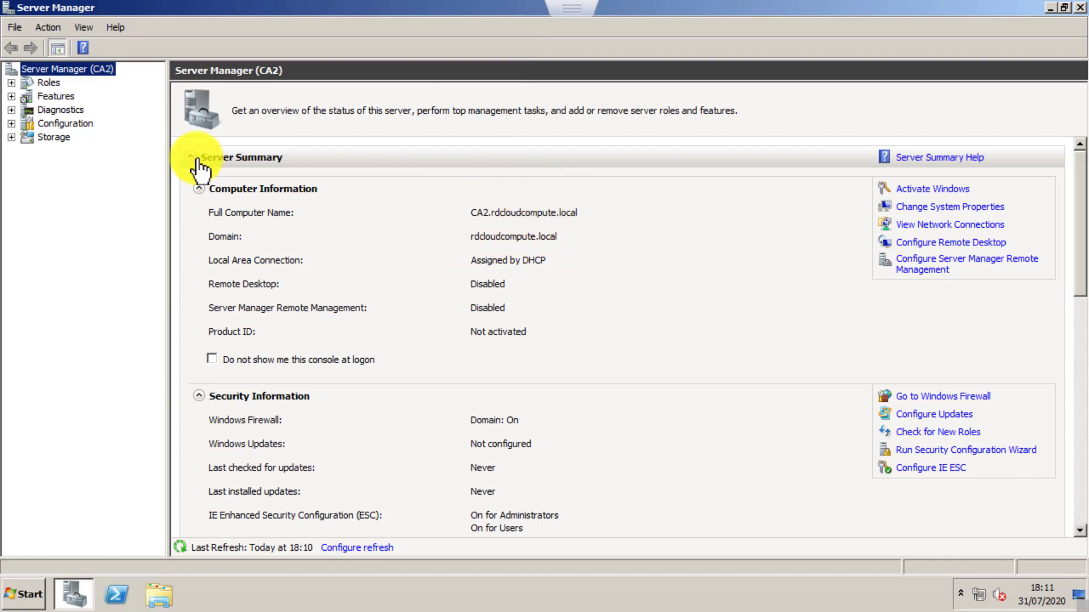
Start adding a role to the CA2 server and choose Active Directory Certificate Services.
click(48, 83)
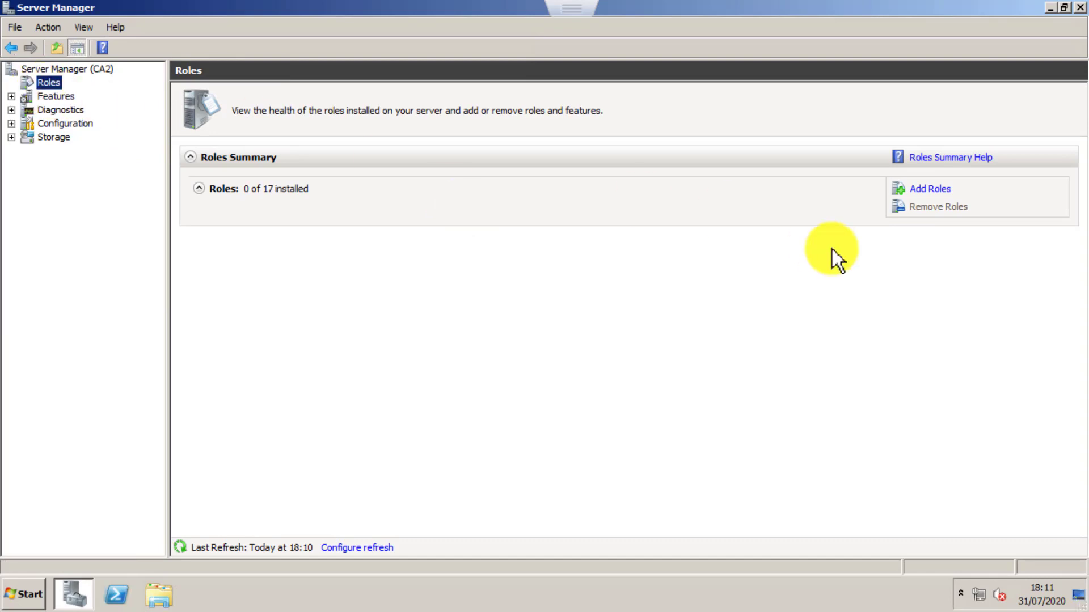
click(930, 191)
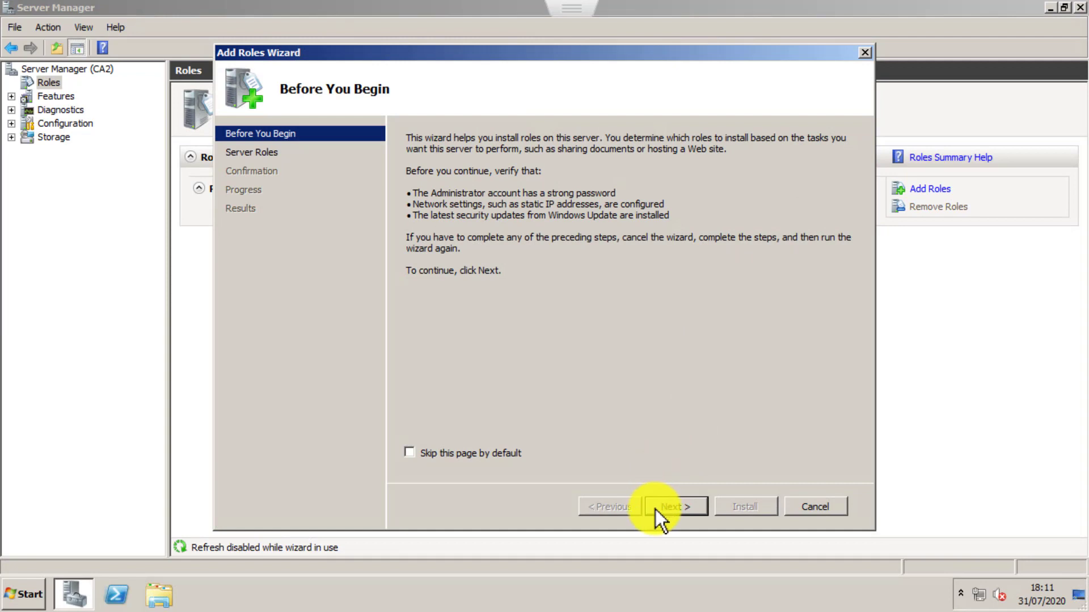
click(655, 509)
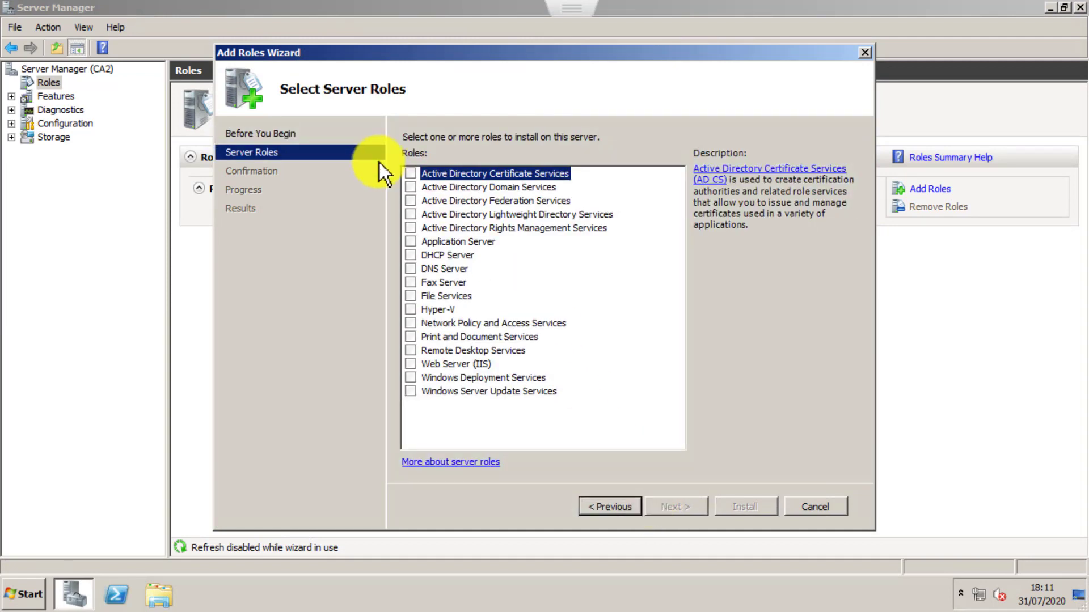
click(410, 174)
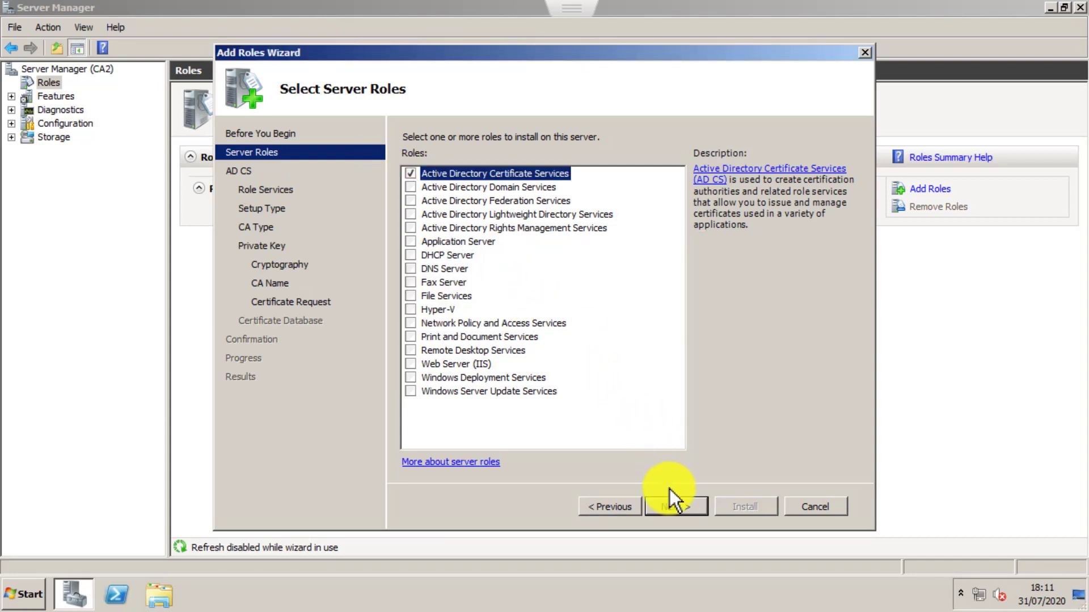
click(673, 507)
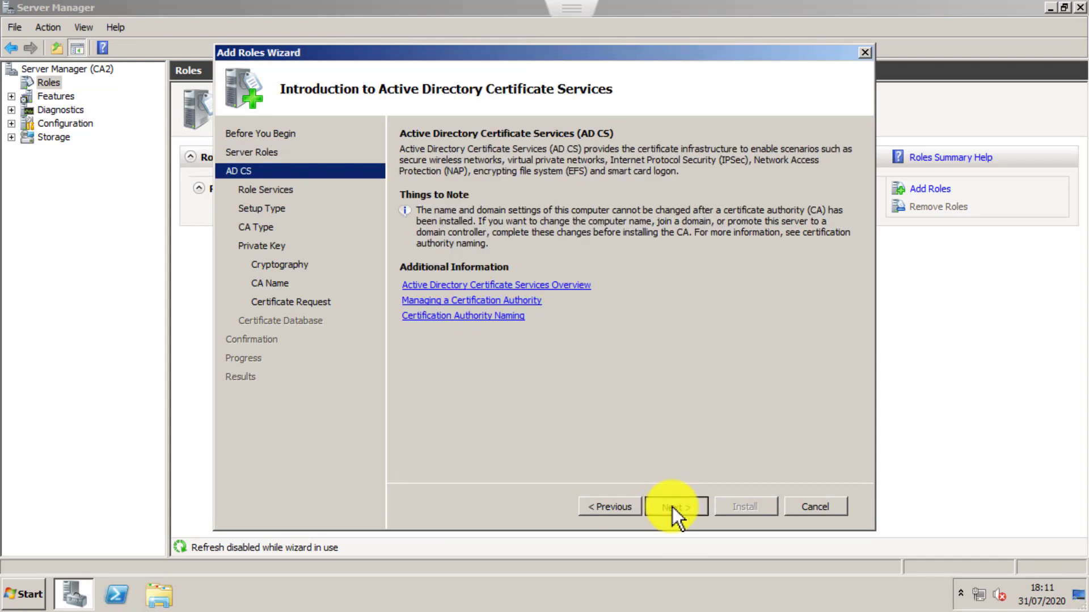
Include the Certification Authority and Certification Authority Web Enrollment role services, and set the CA up as an Enterprise Subordinate CA.
click(672, 507)
click(667, 506)
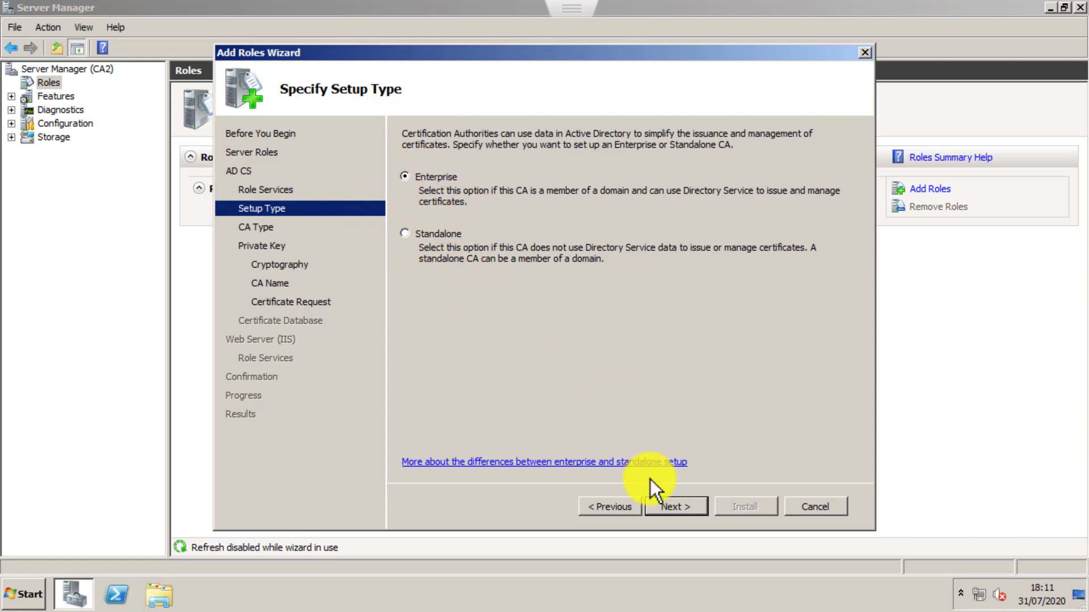
click(668, 511)
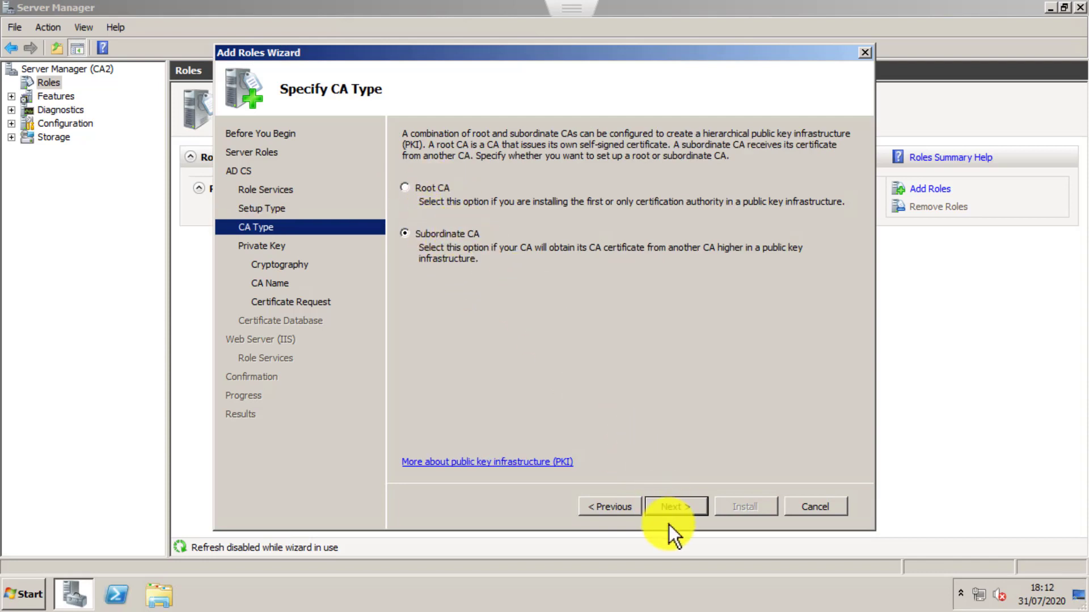
click(677, 509)
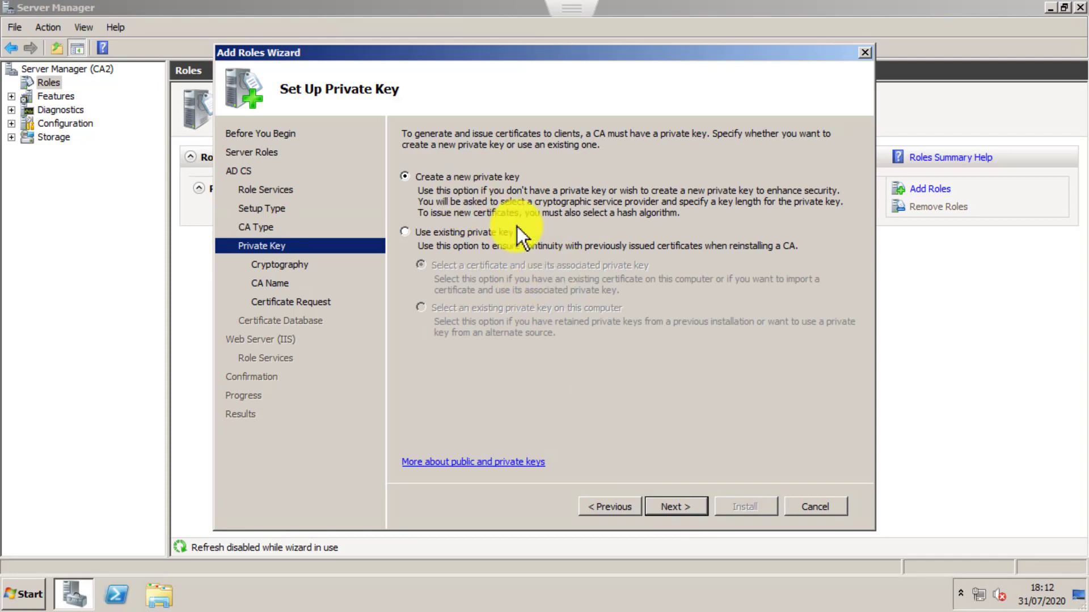
Create a new private key for the CA with a key length of 2048 and the SHA256 hash algorithm.
click(680, 508)
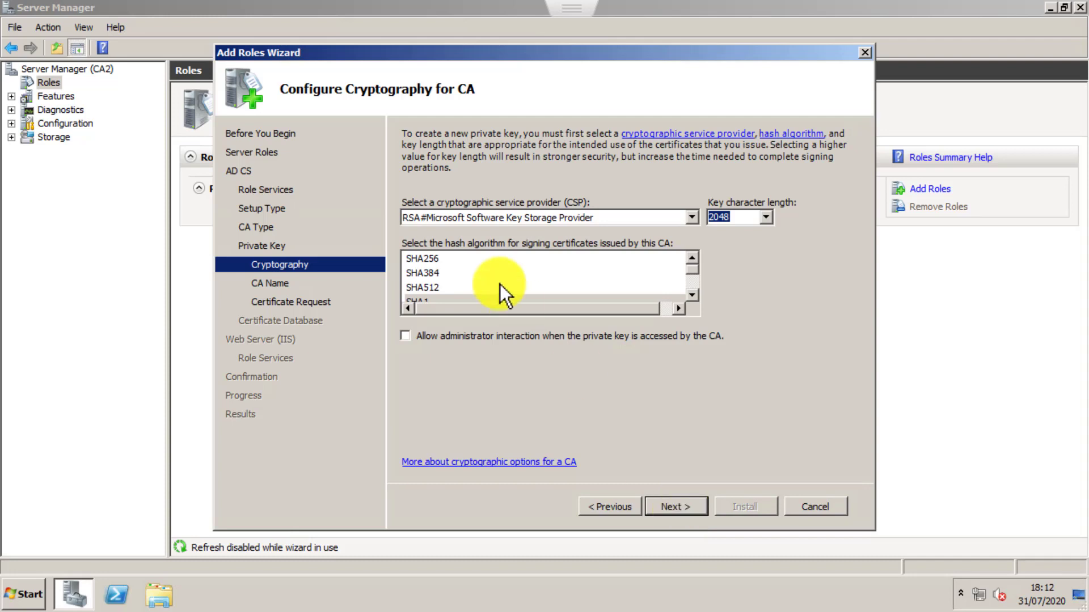
click(440, 259)
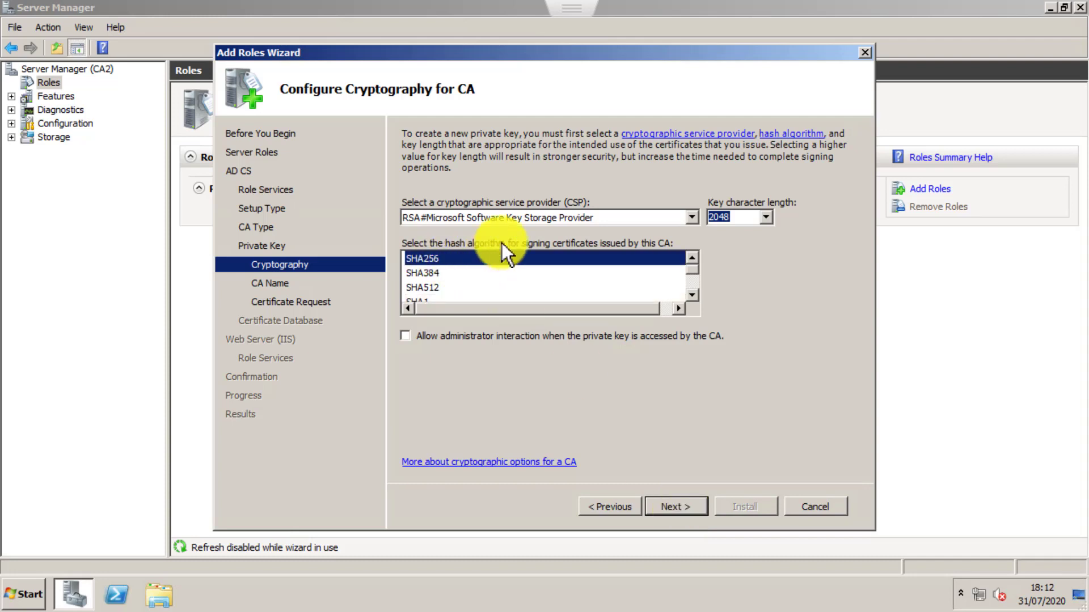
click(669, 508)
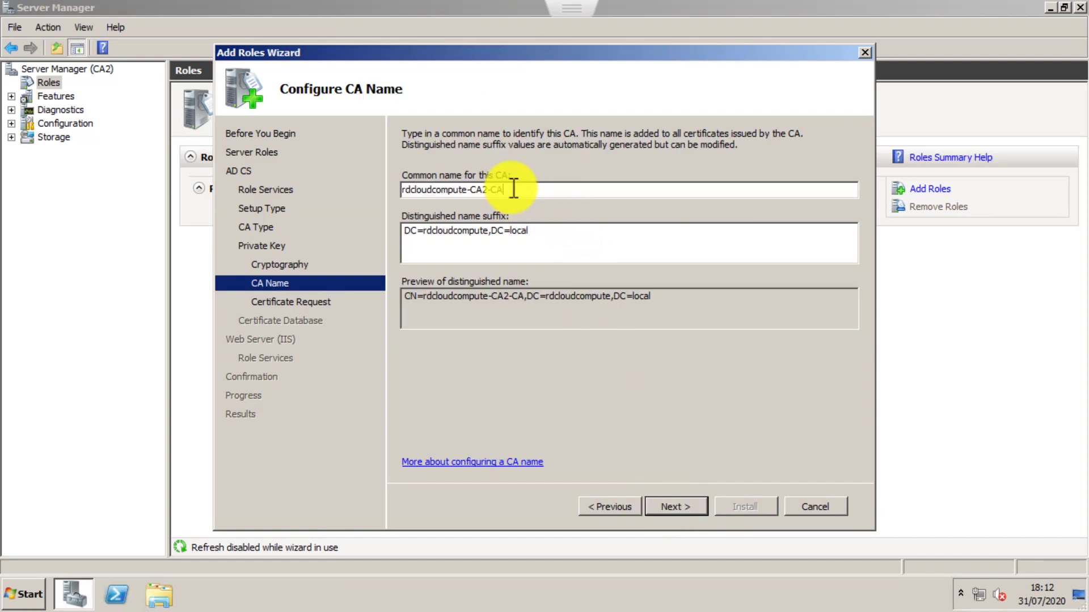
Set the common name of the CA to rdcloudcompute-Issuing-CA.
click(491, 189)
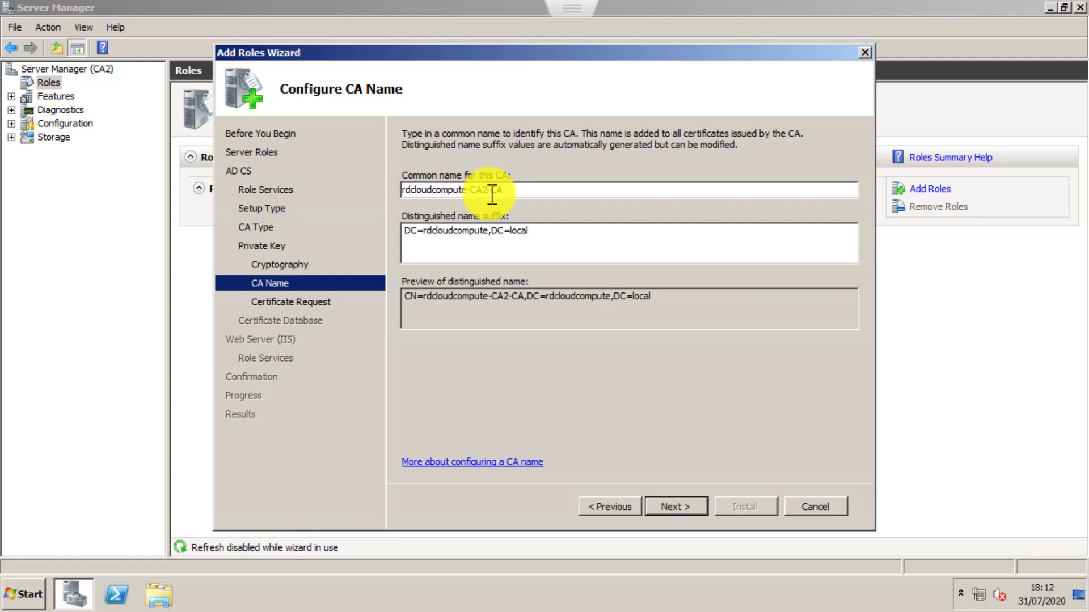
key(BackSpace)
key(BackSpace)
key(BackSpace)
key(BackSpace)
text(-)
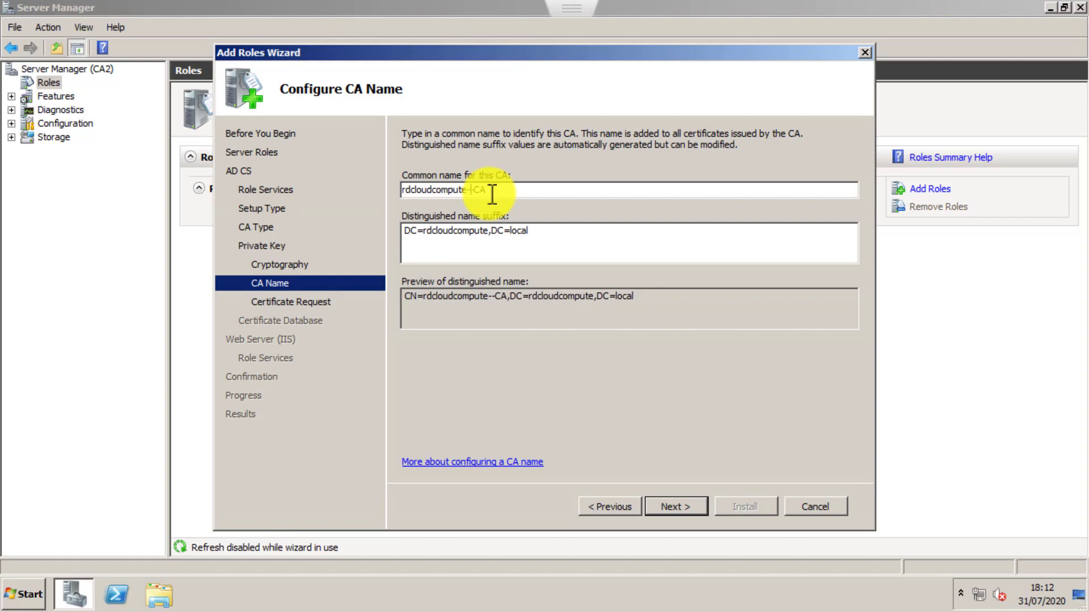
text(Issuing)
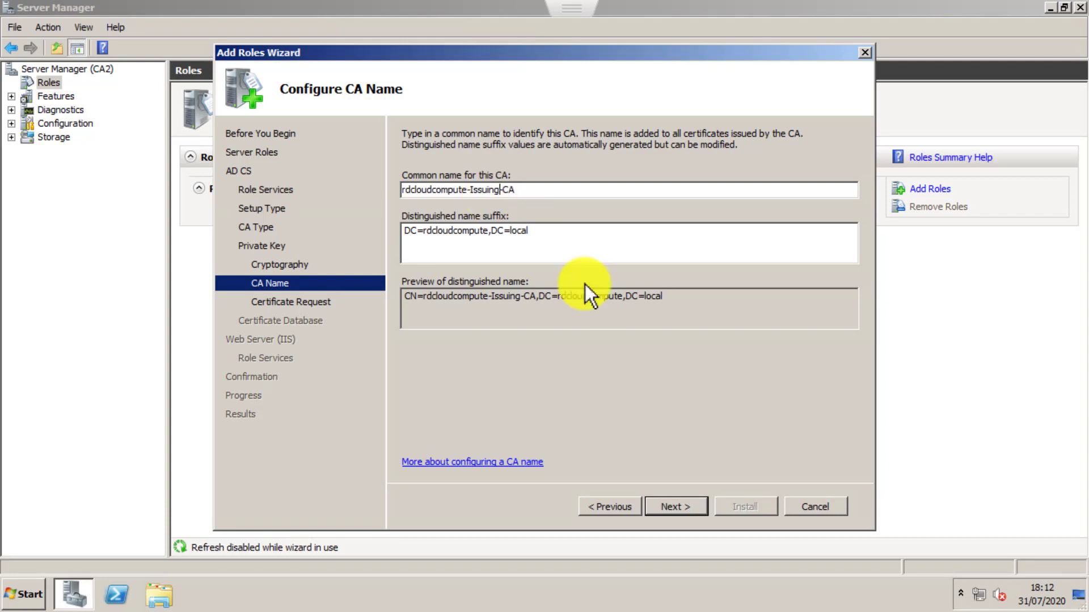
click(700, 506)
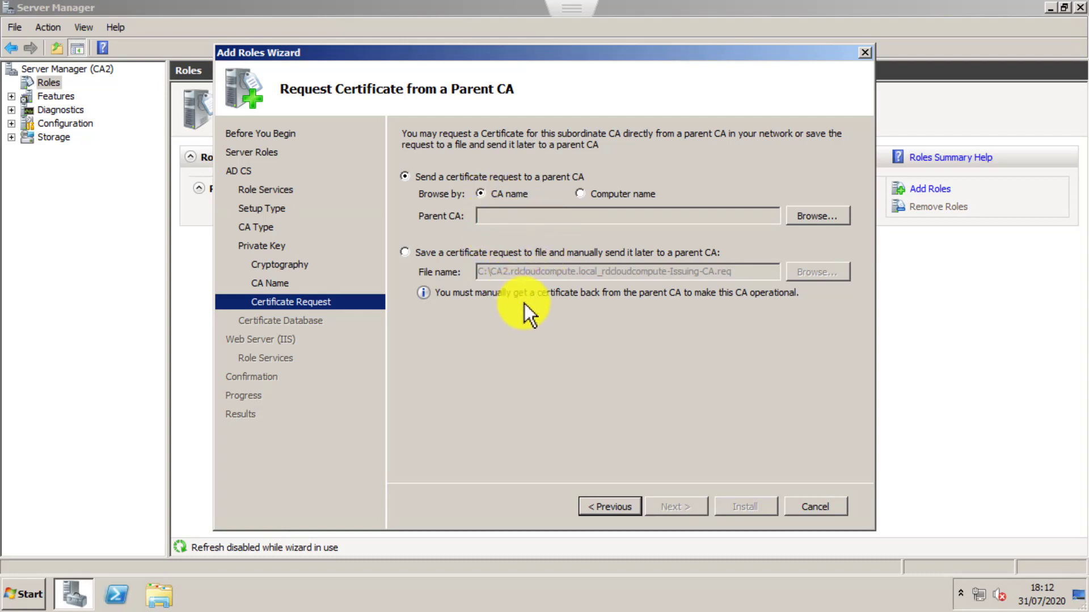
Send the certificate request to the parent CA rdcloudcompute-Root-CA on CA1.rdcloudcompute.local.
click(447, 253)
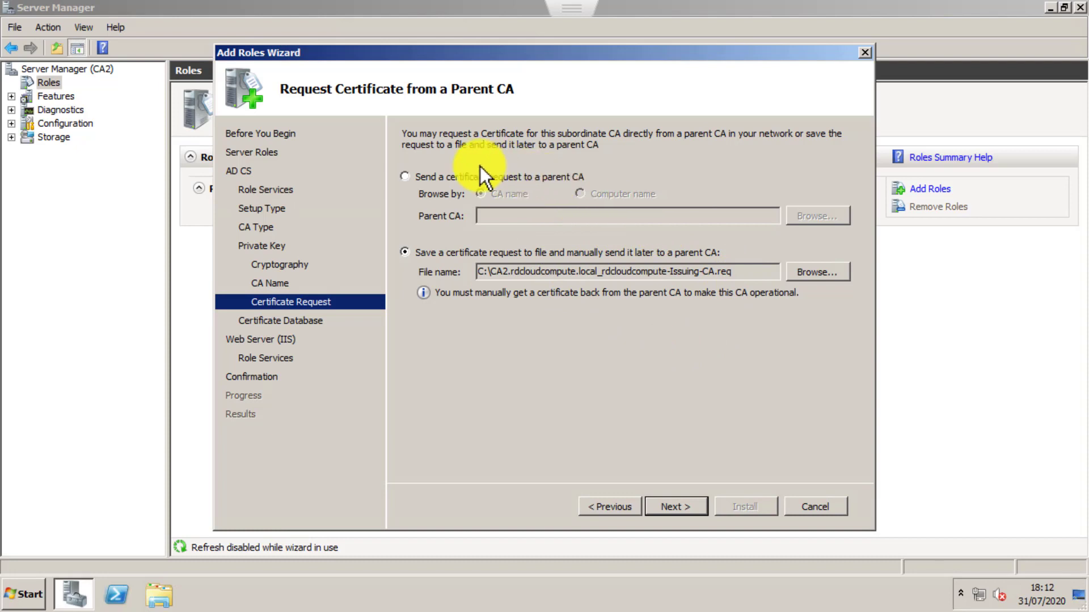
click(454, 180)
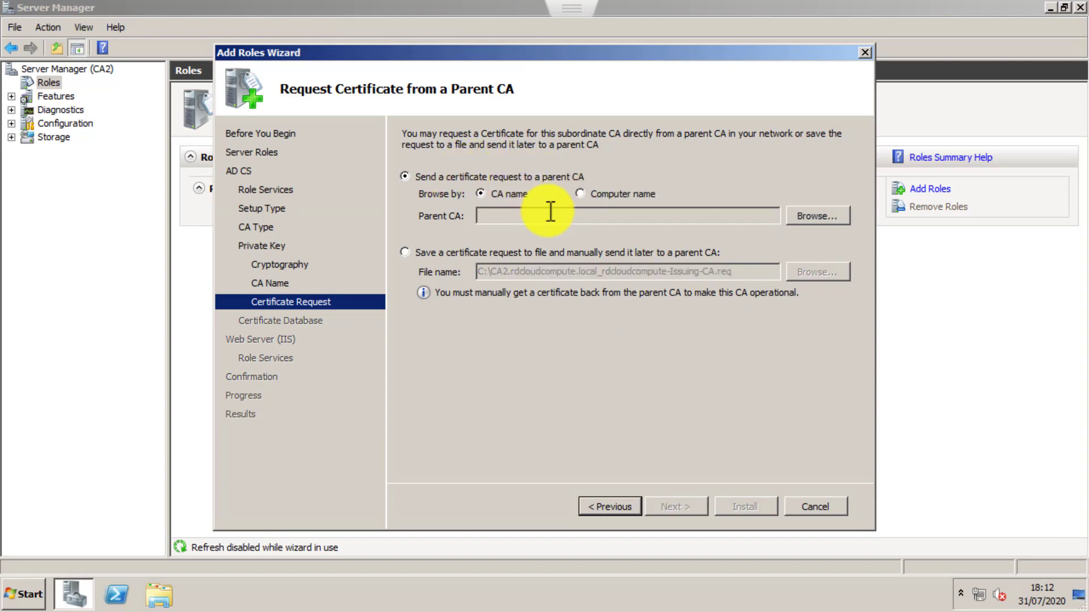
click(827, 221)
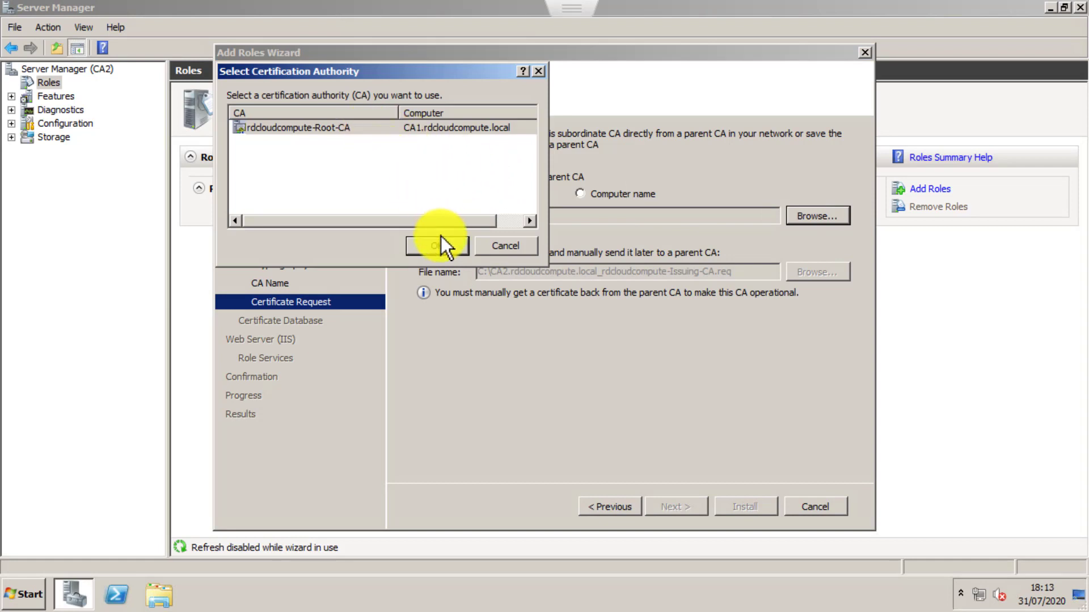
click(438, 245)
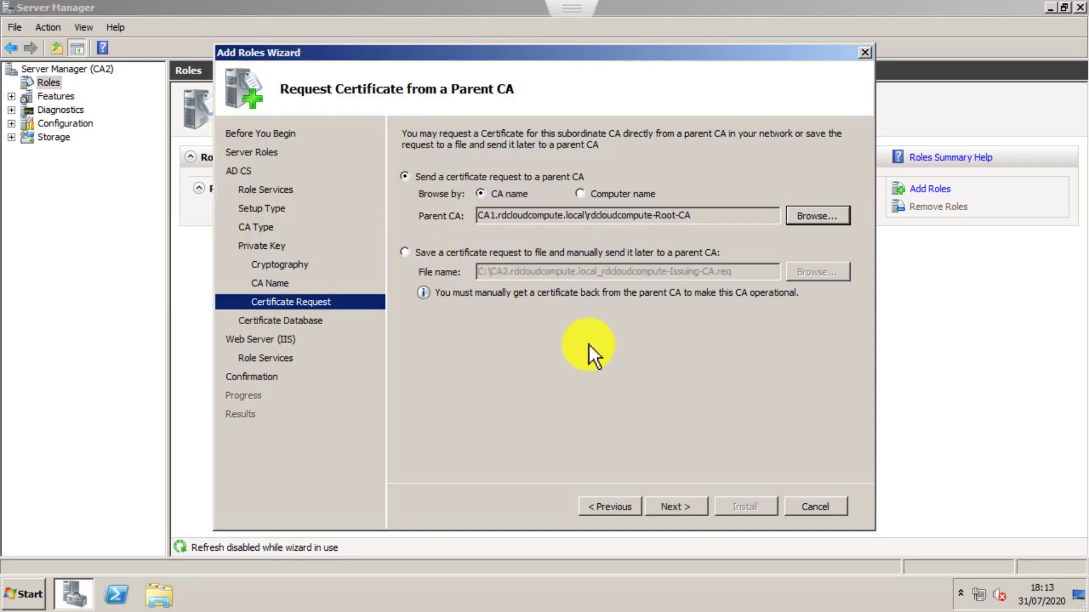
click(671, 502)
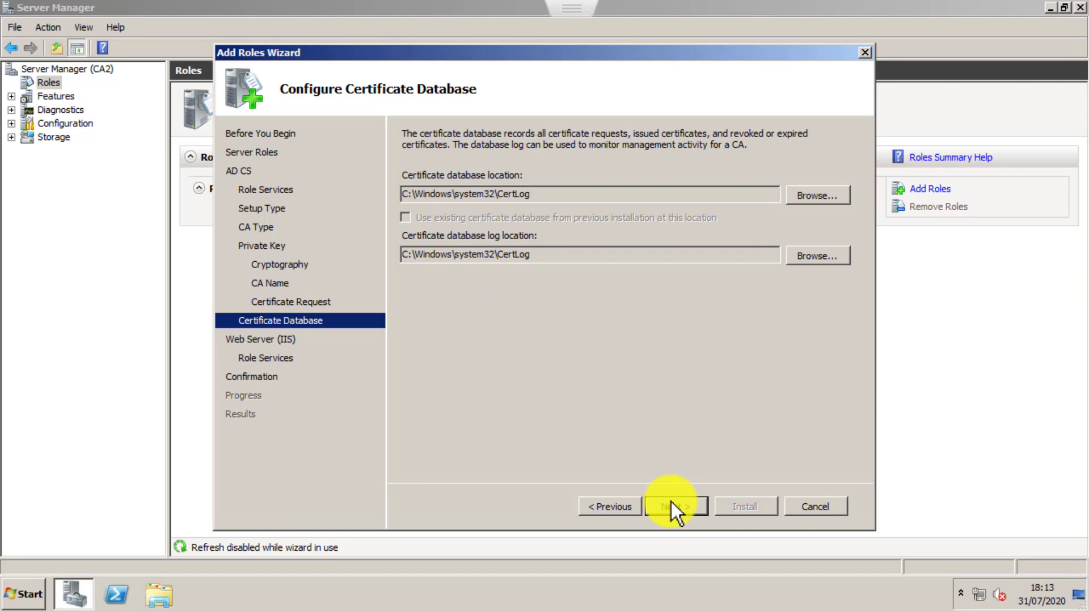
Keep the default certificate database locations and complete the installation of Active Directory Certificate Services and Web Server (IIS).
click(671, 502)
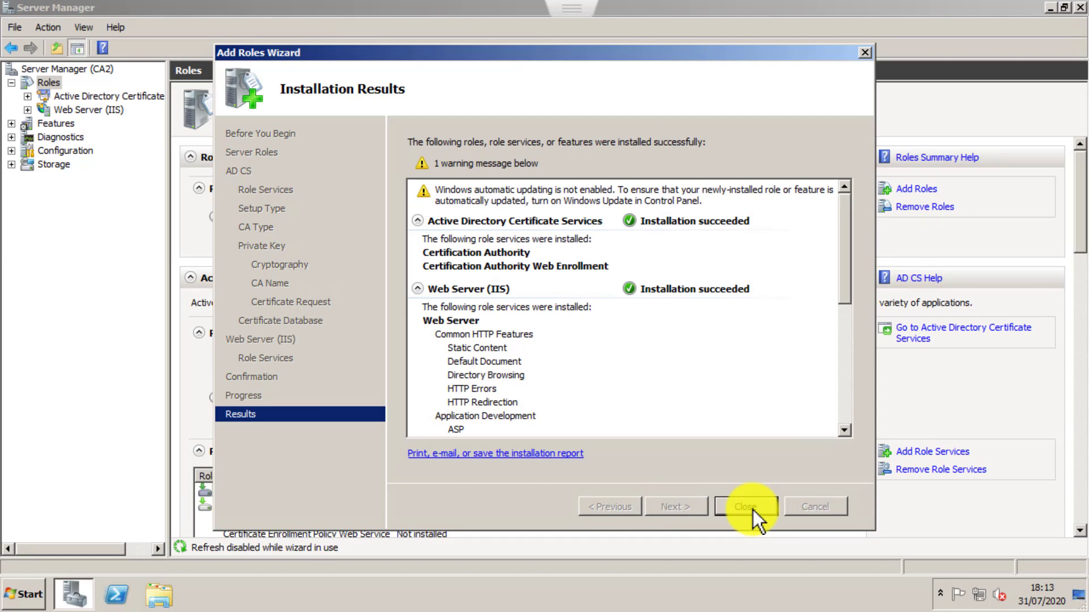
click(753, 509)
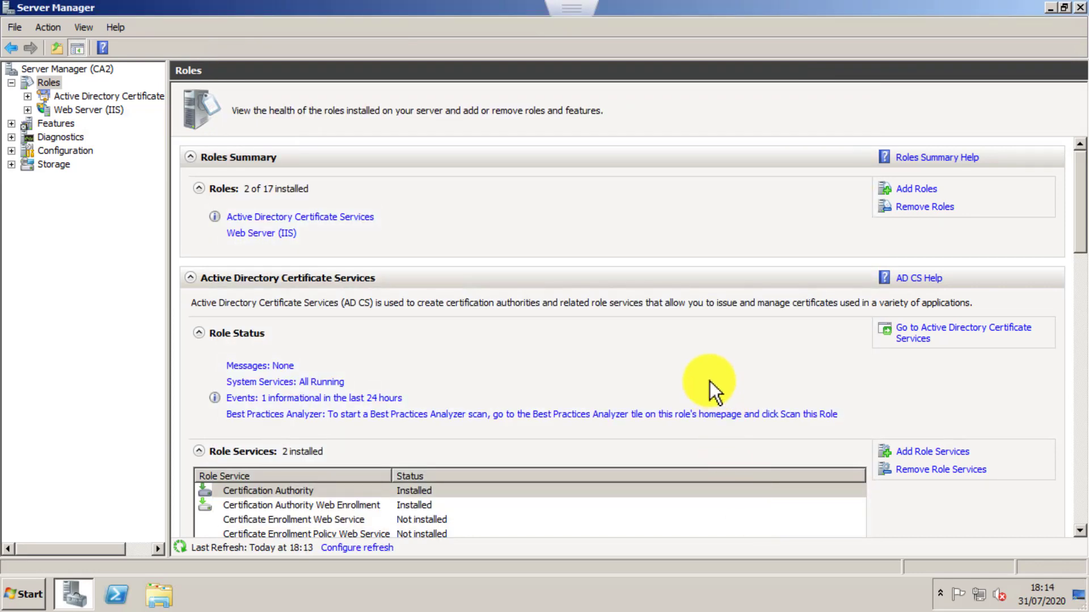
Examine the status, expiration dates and locations of the root CA and issuing CA under Enterprise PKI.
click(107, 98)
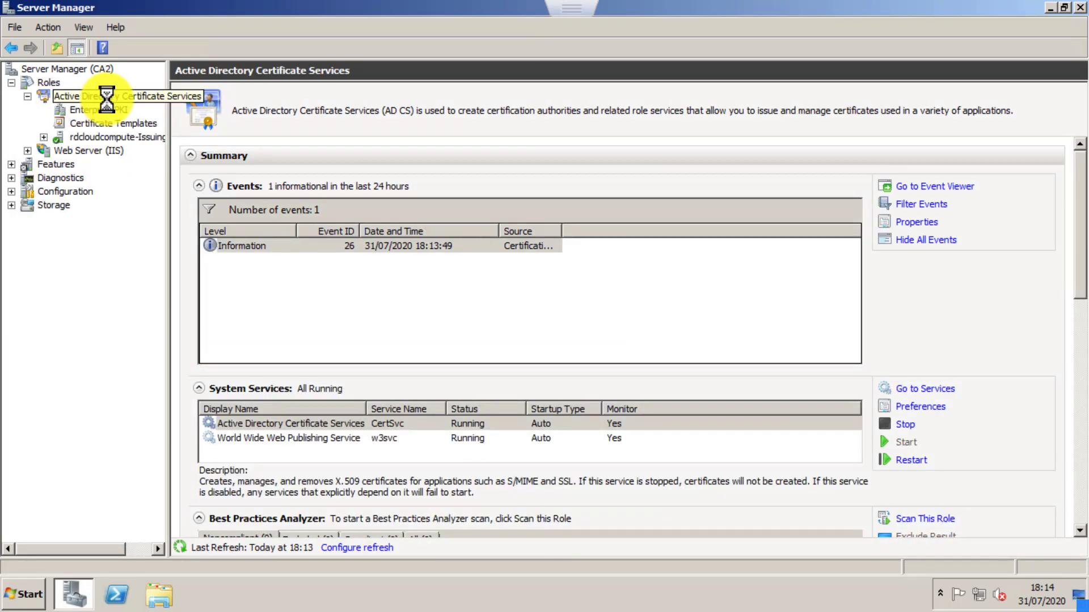
click(108, 137)
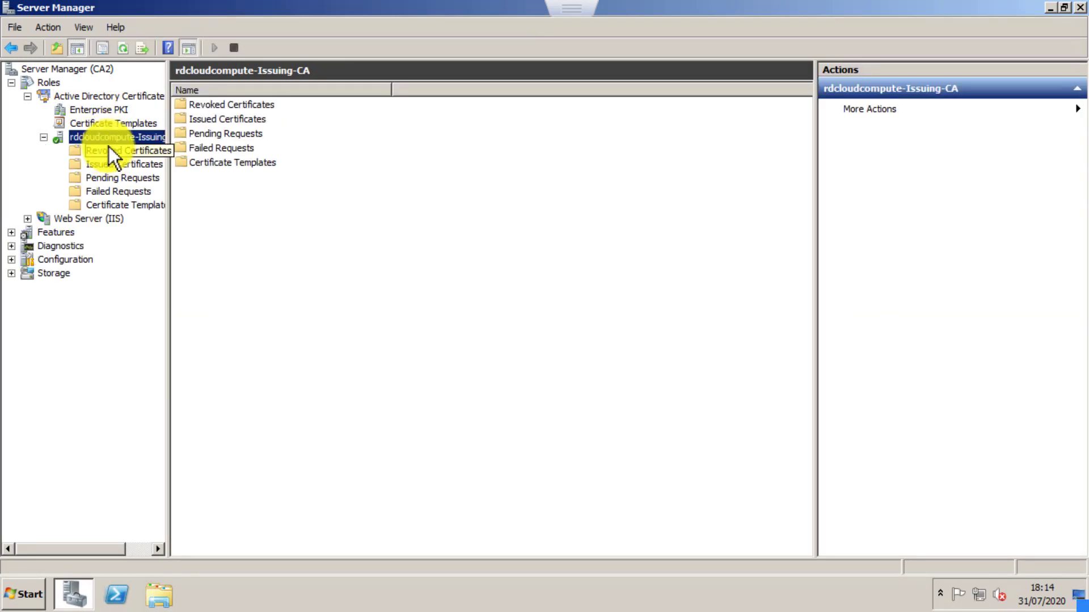
click(104, 109)
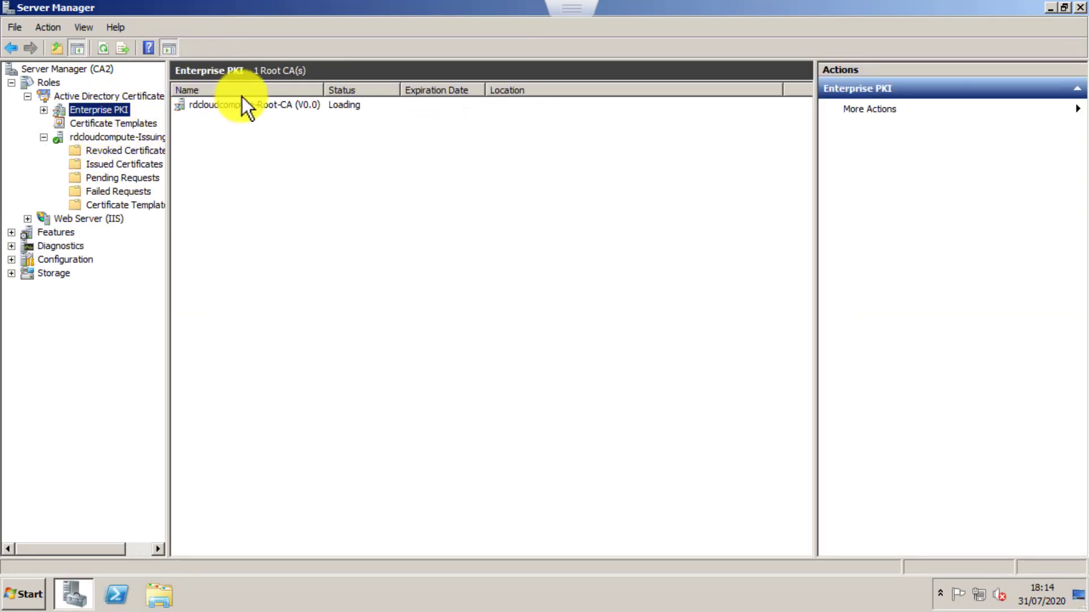
double_click(285, 107)
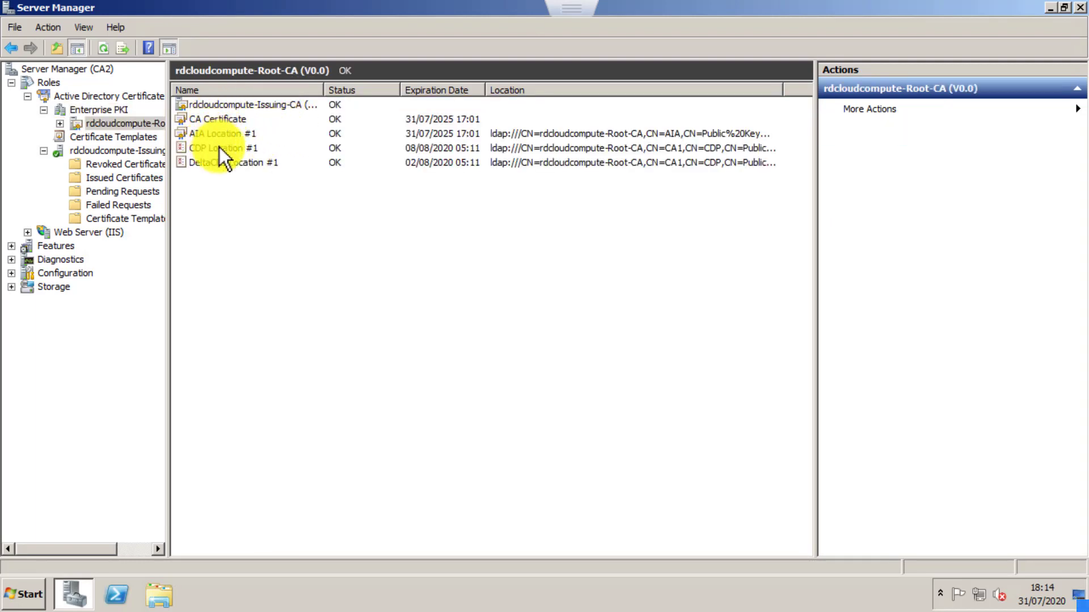
double_click(271, 107)
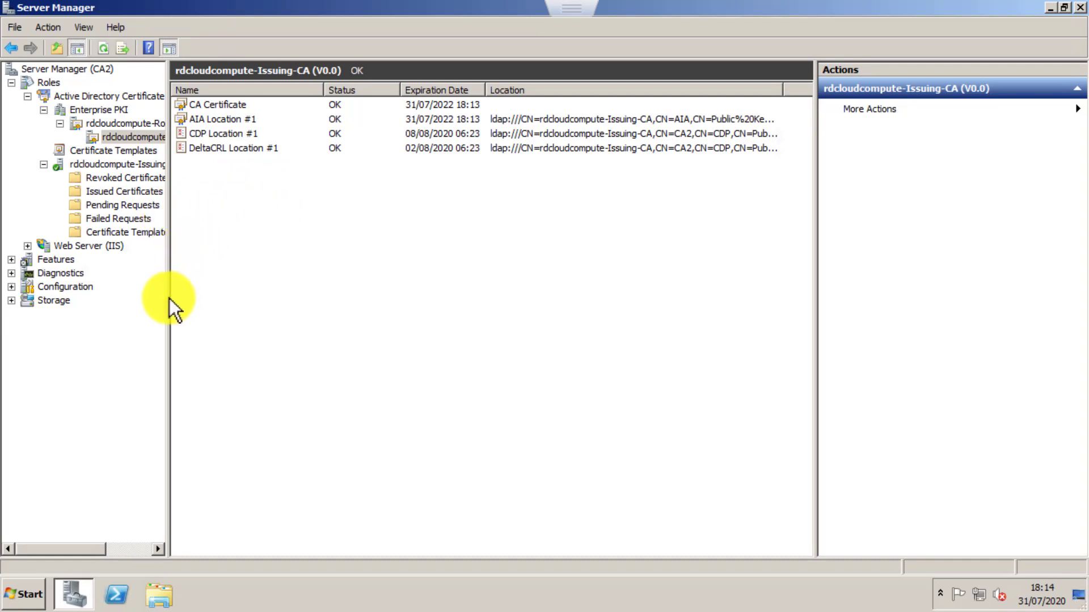
drag(166, 296, 319, 297)
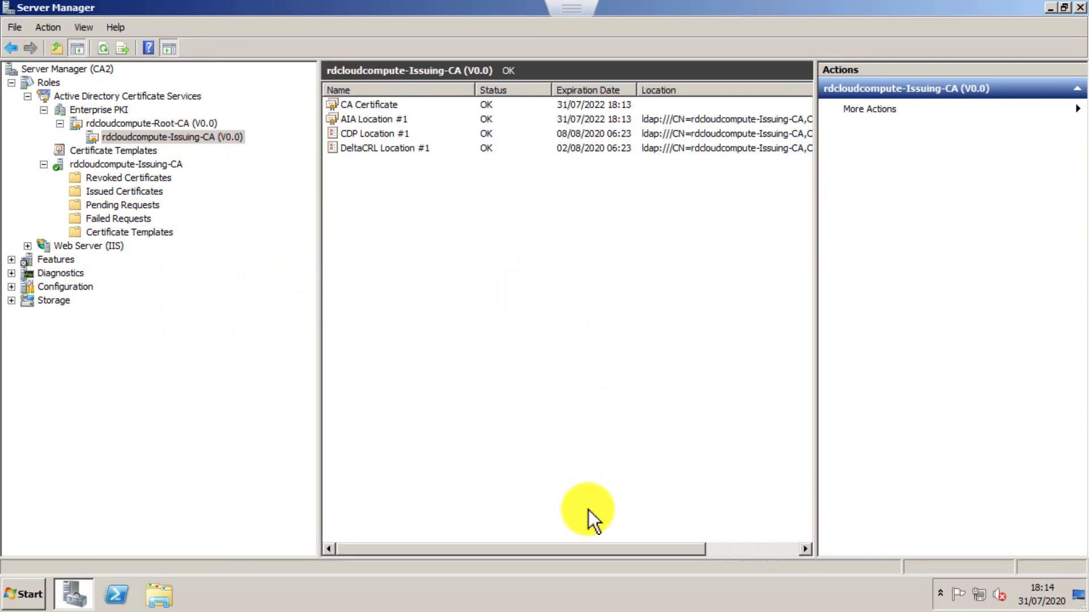
drag(594, 550, 743, 497)
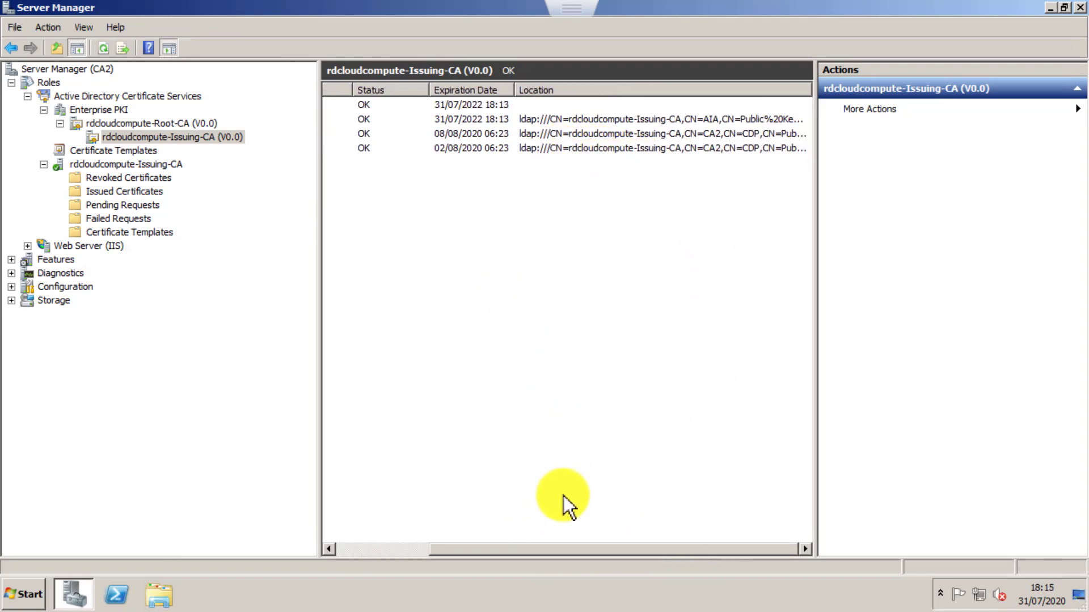
drag(551, 553, 387, 556)
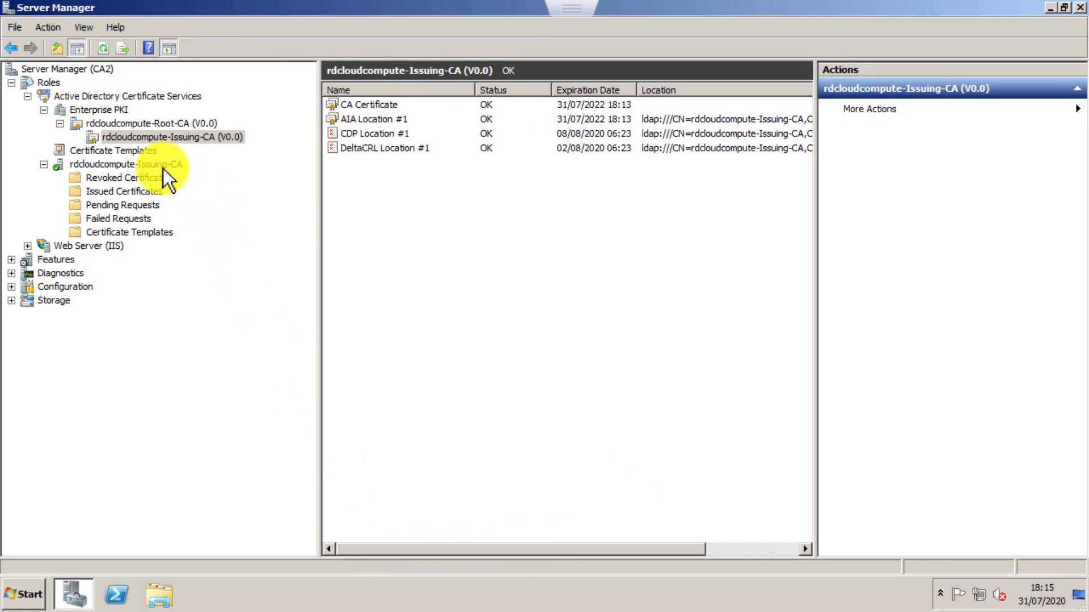
Review the revoked certificates, issued certificates, pending requests and failed requests of rdcloudcompute-Issuing-CA.
click(157, 177)
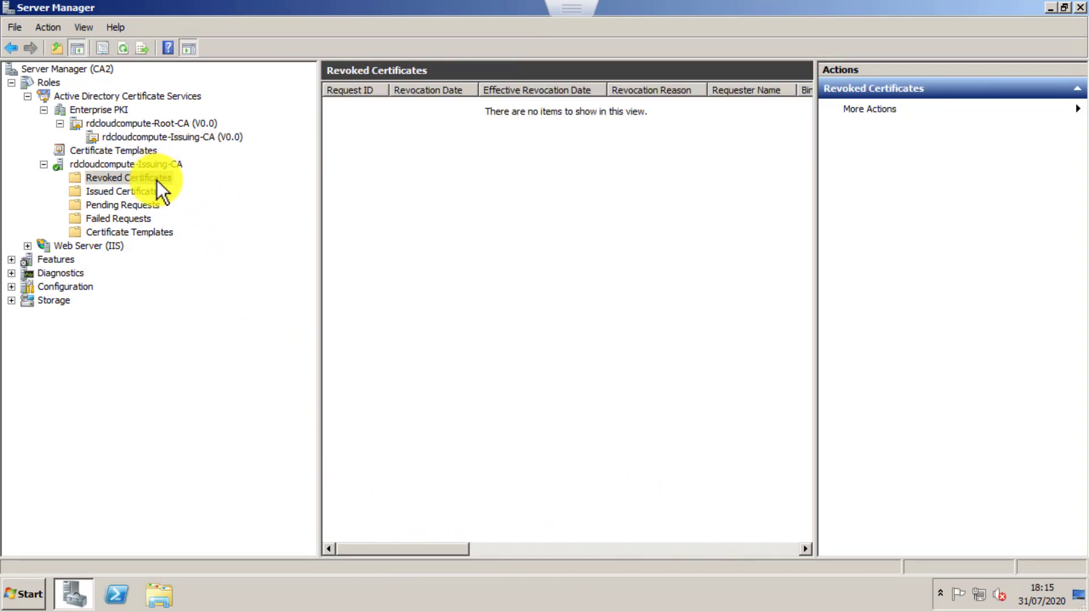
click(157, 192)
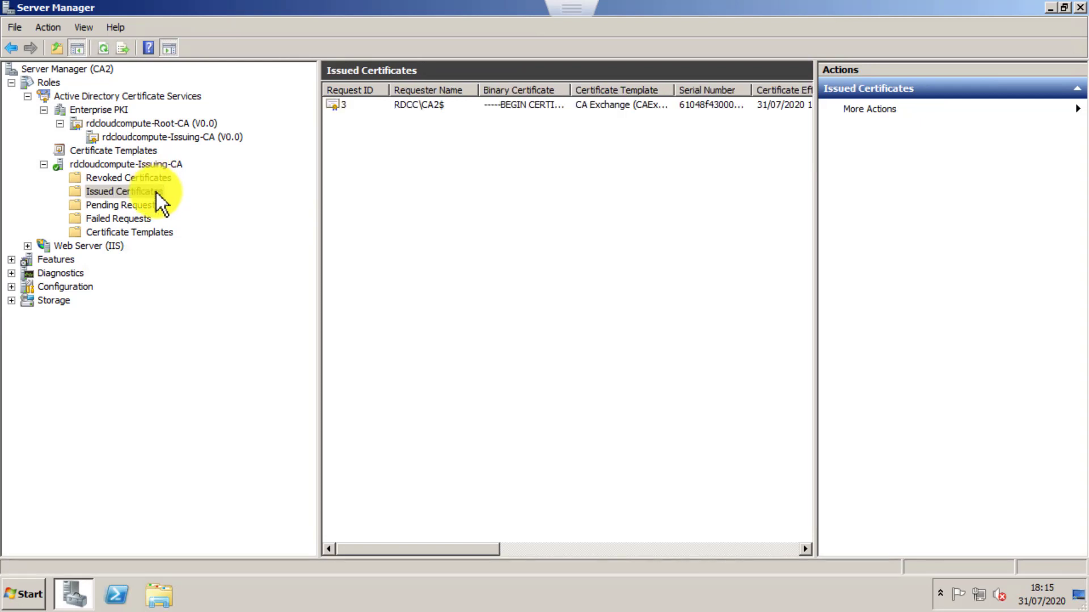
click(152, 206)
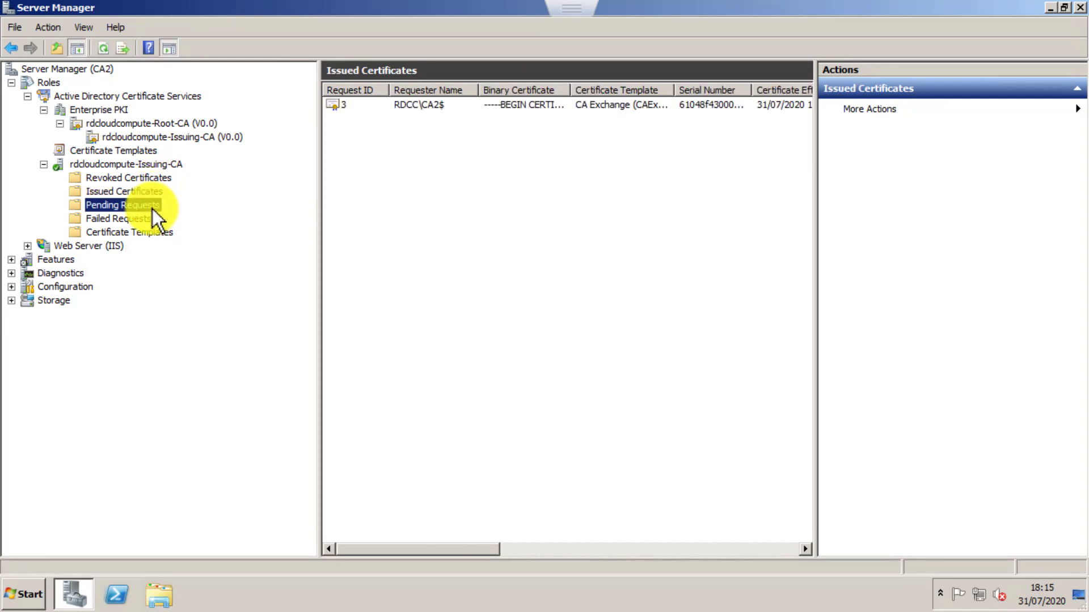
click(145, 220)
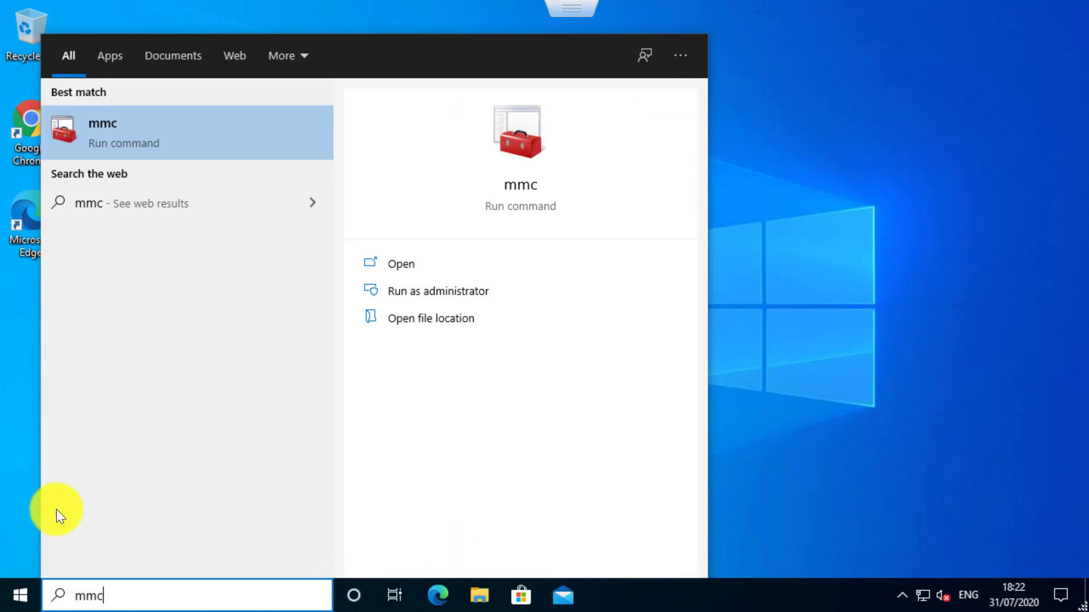
Open an empty Microsoft Management Console by running mmc on the Windows 10 client.
key(Return)
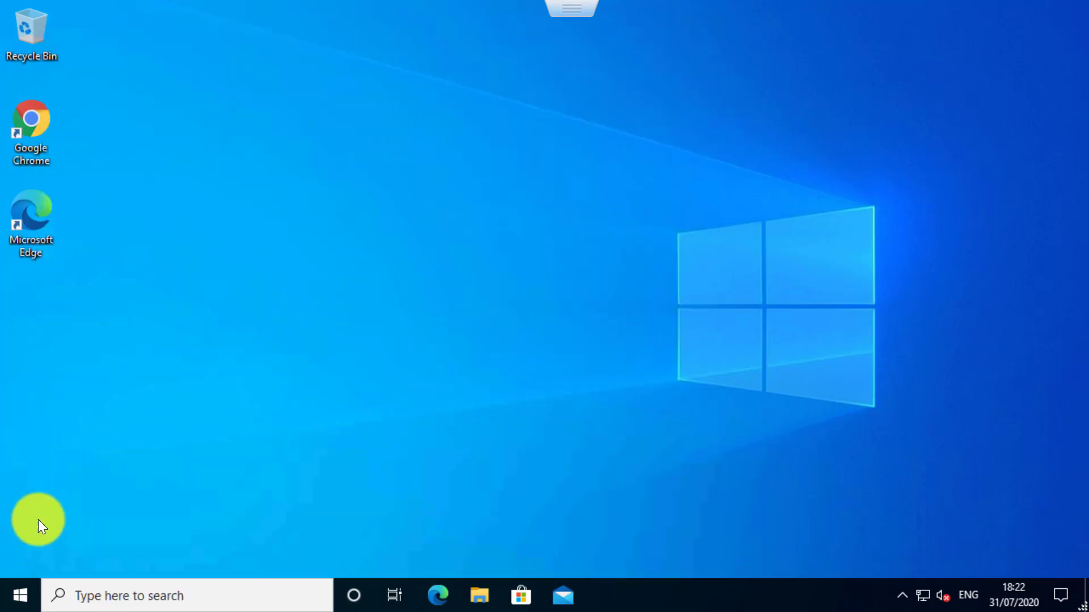
right_click(26, 598)
click(103, 506)
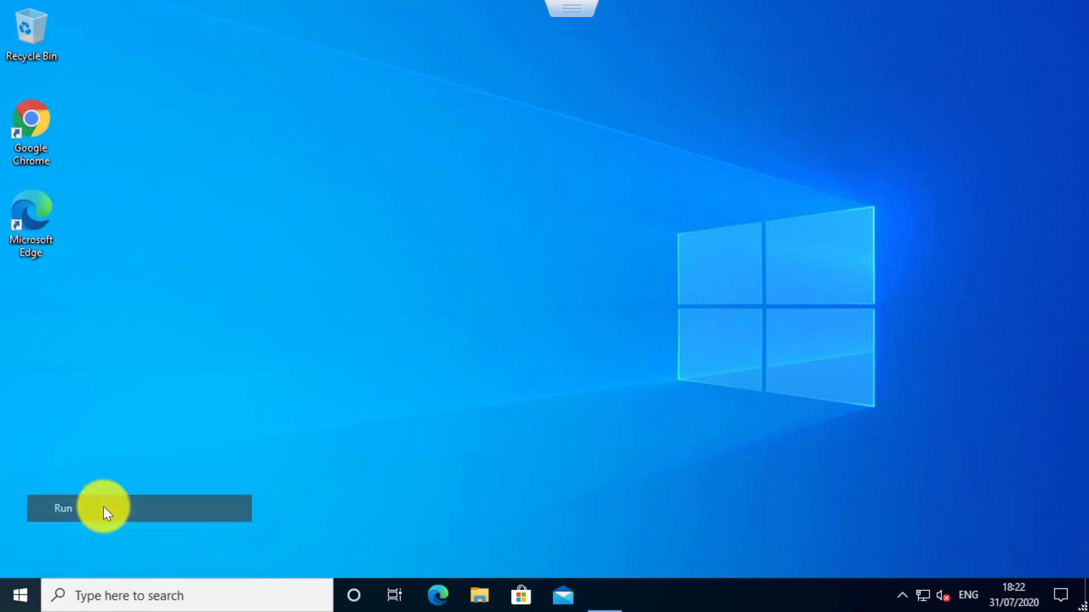
text(mmc)
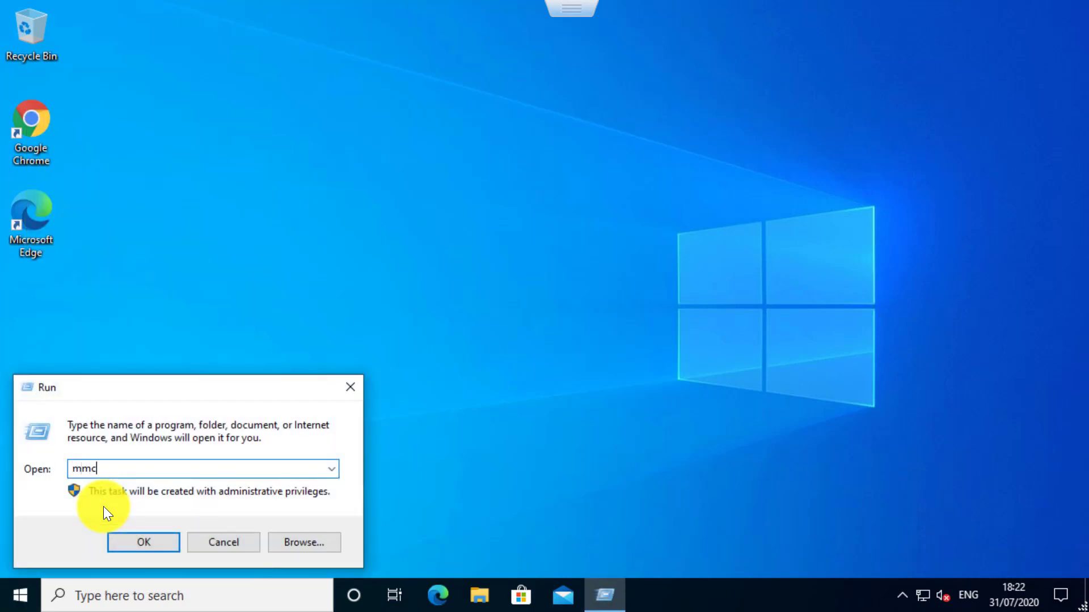
key(Return)
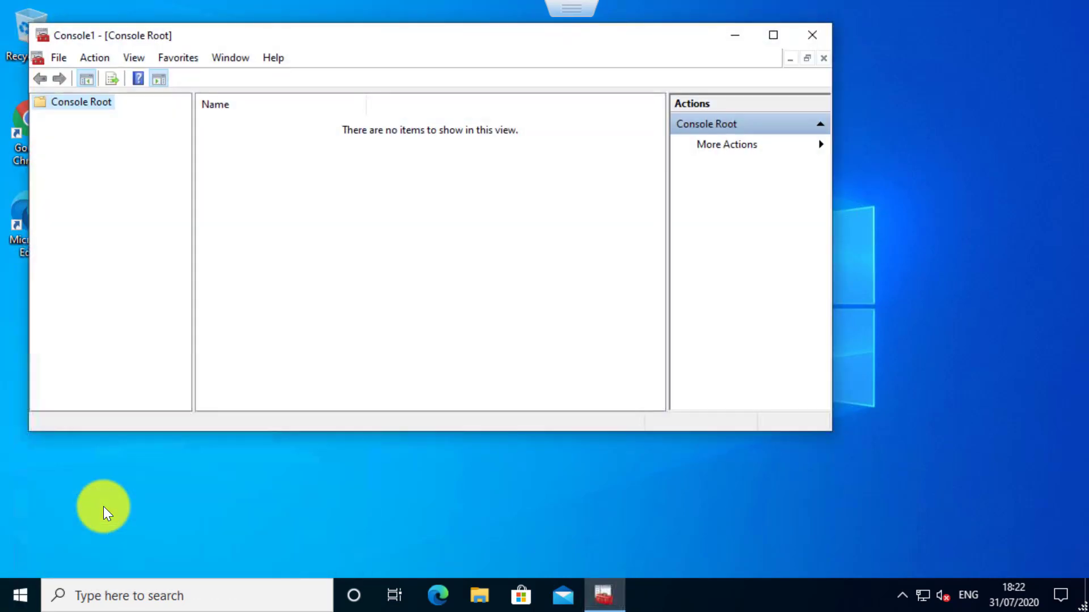
Add the Certificates snap-in to the console for the computer account, managing the local computer.
click(55, 57)
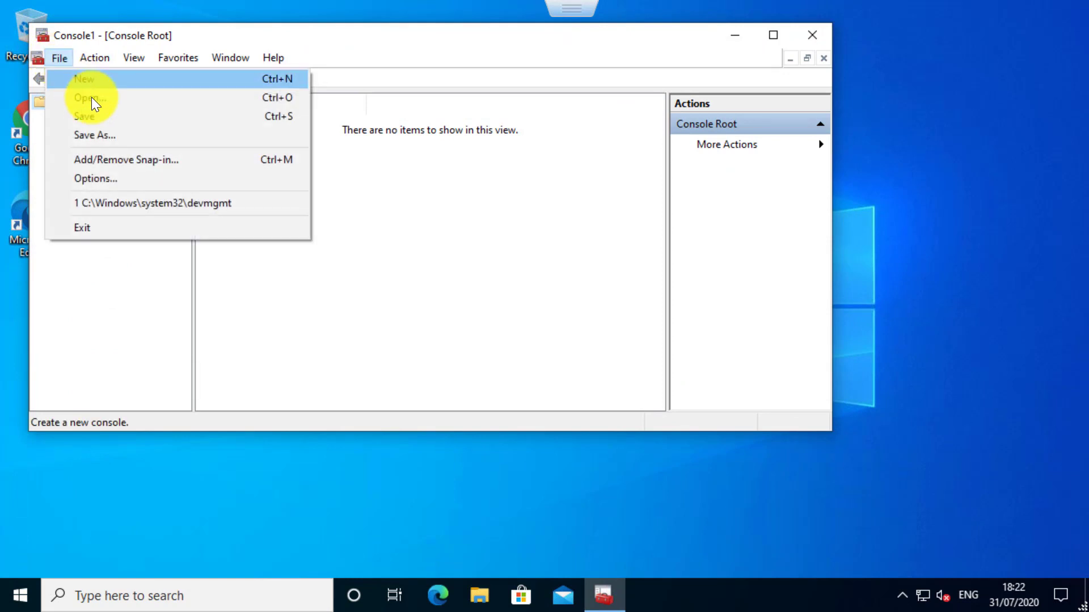
click(116, 158)
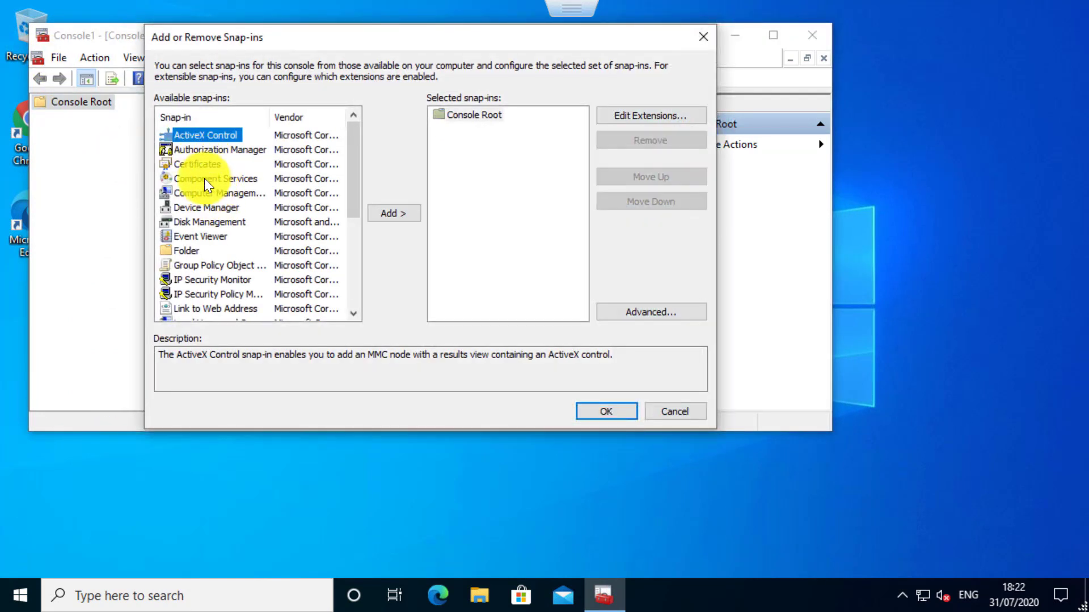
click(203, 161)
click(384, 210)
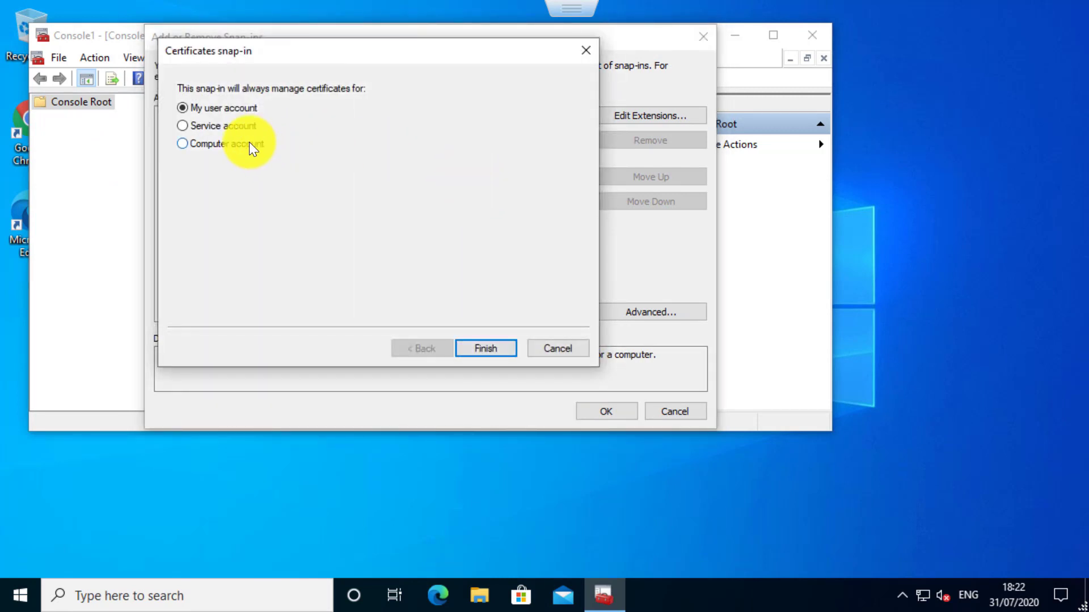
click(250, 143)
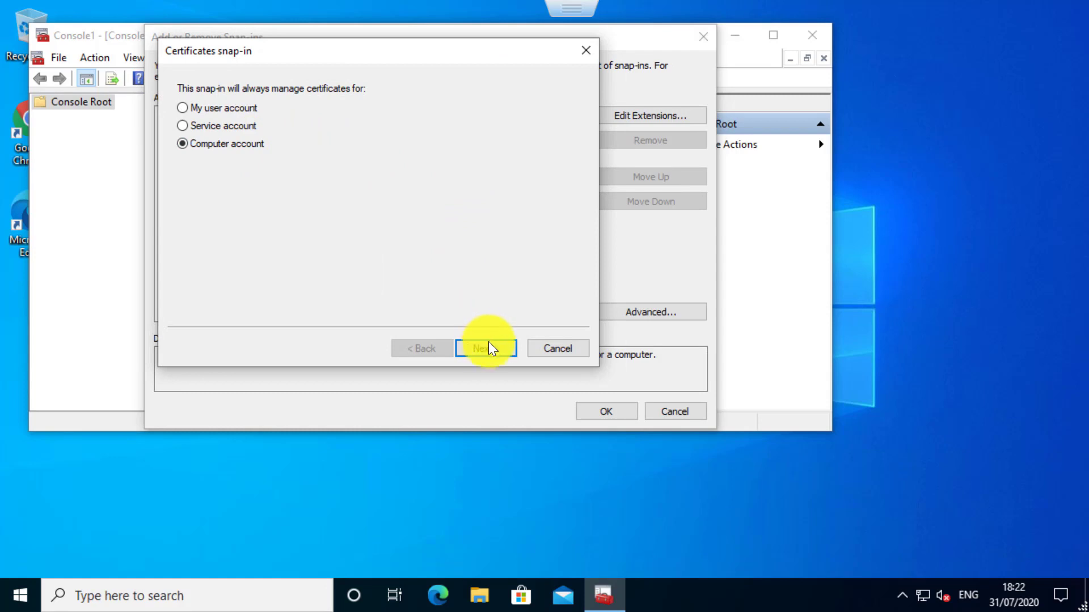
click(488, 348)
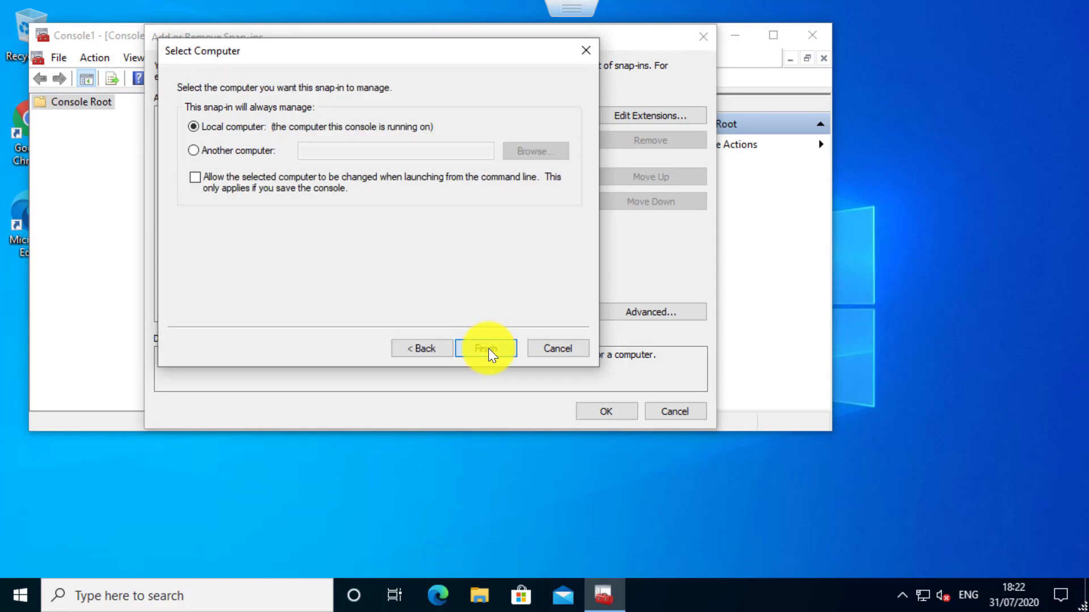
click(488, 348)
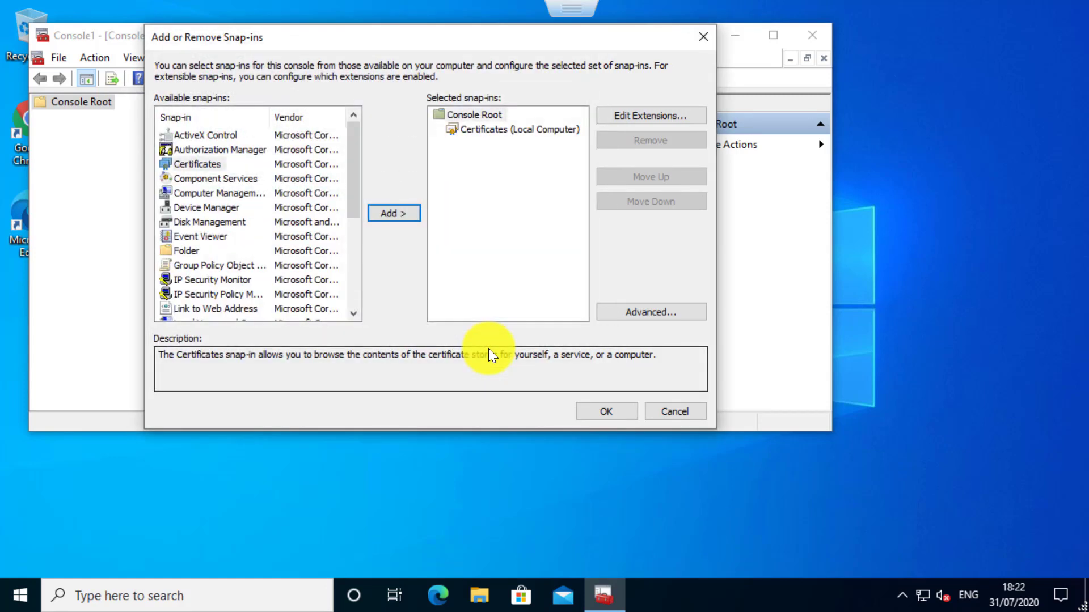
click(591, 414)
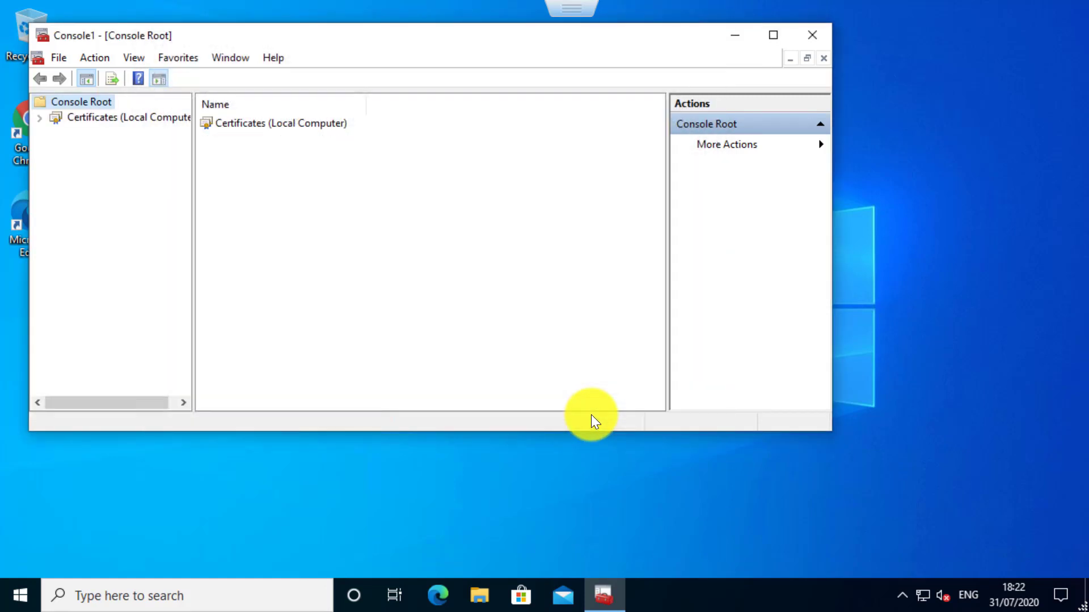
Start a new certificate request in the local computer's Personal certificate store.
double_click(152, 118)
click(115, 118)
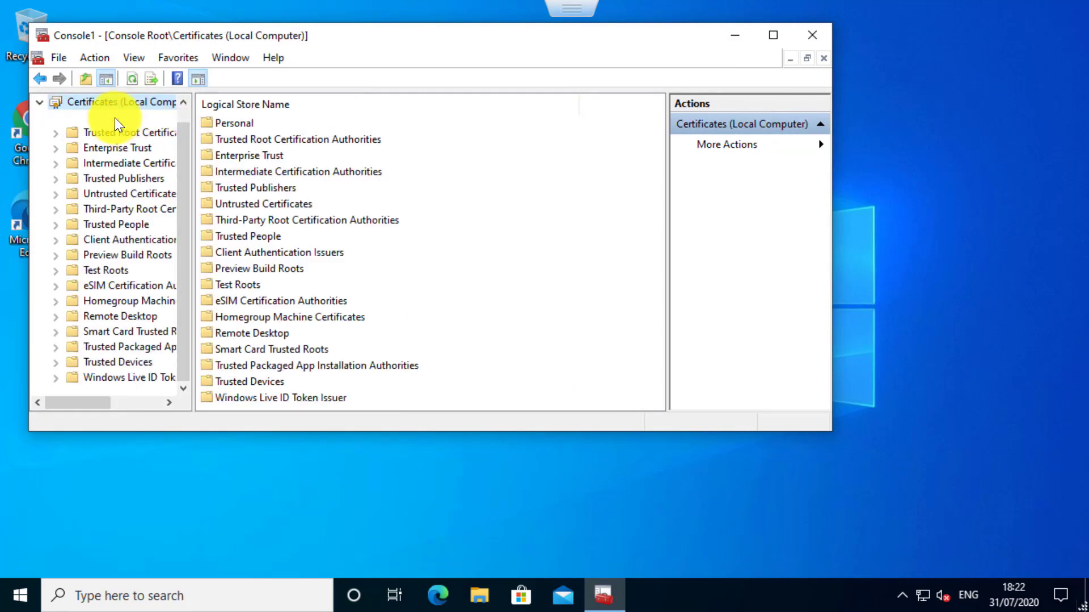
right_click(115, 118)
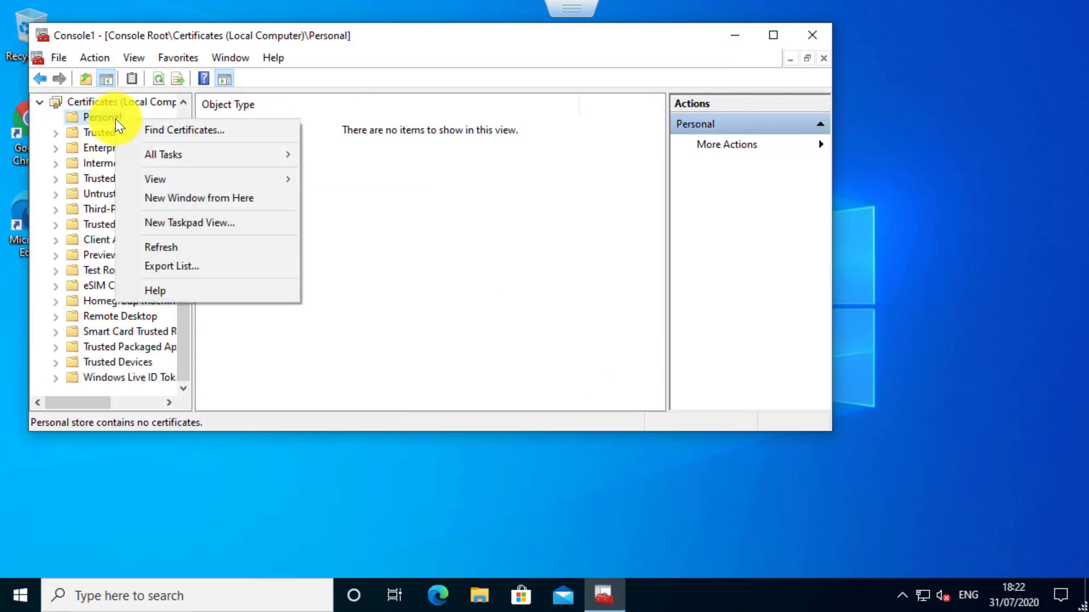
mouse_move(178, 161)
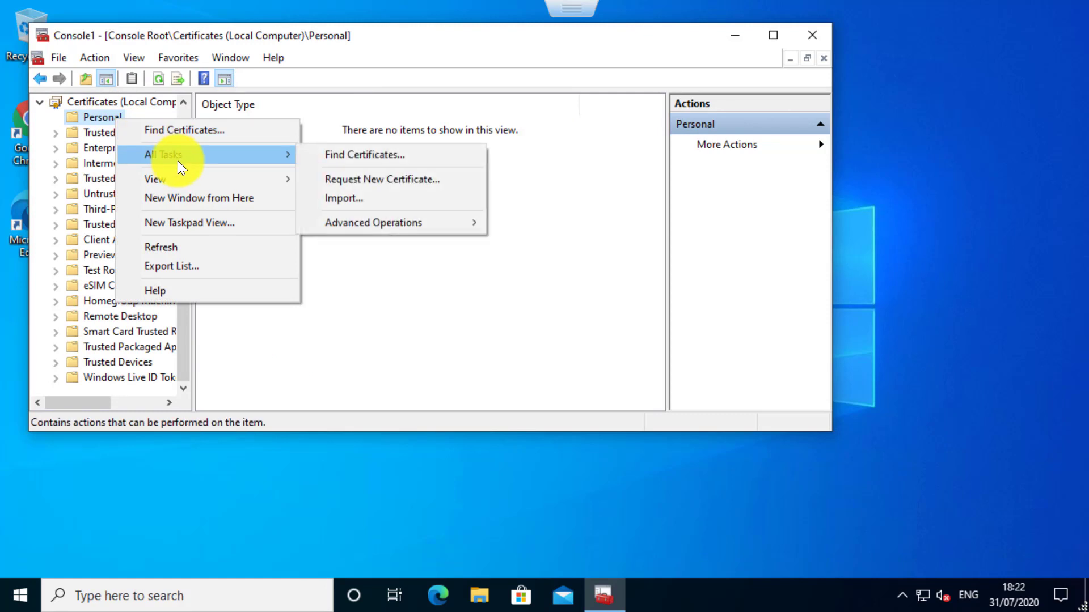
click(389, 181)
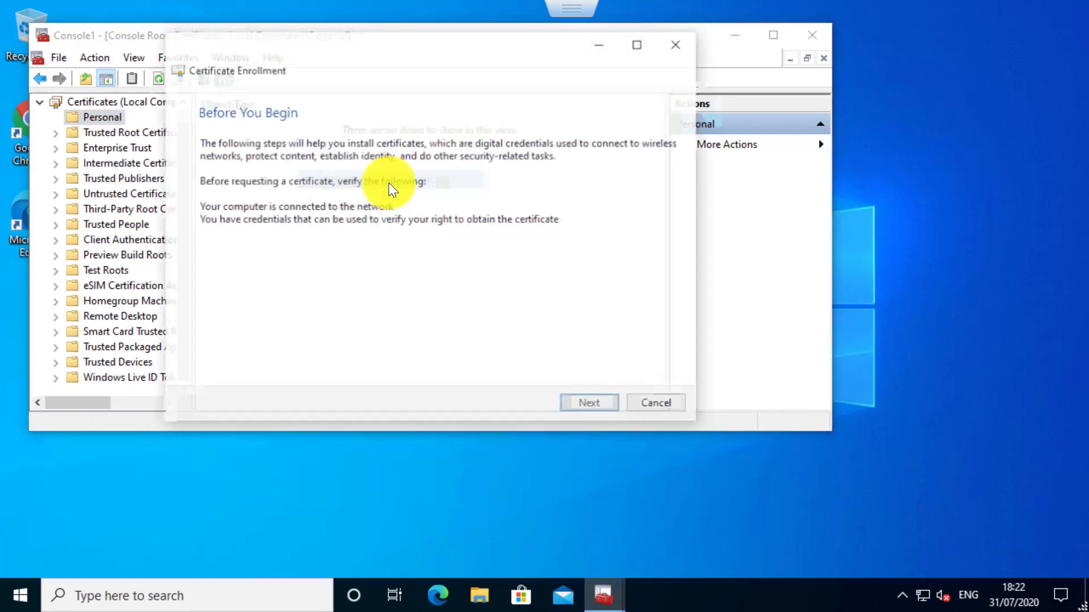
Enroll for a Computer certificate using the Active Directory Enrollment Policy.
click(588, 412)
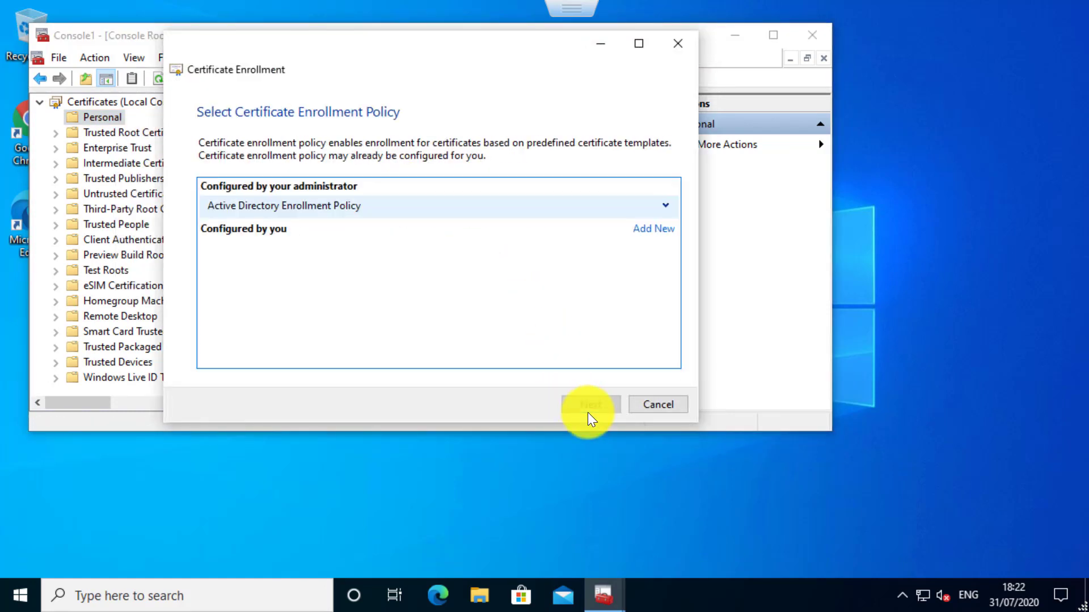
click(667, 206)
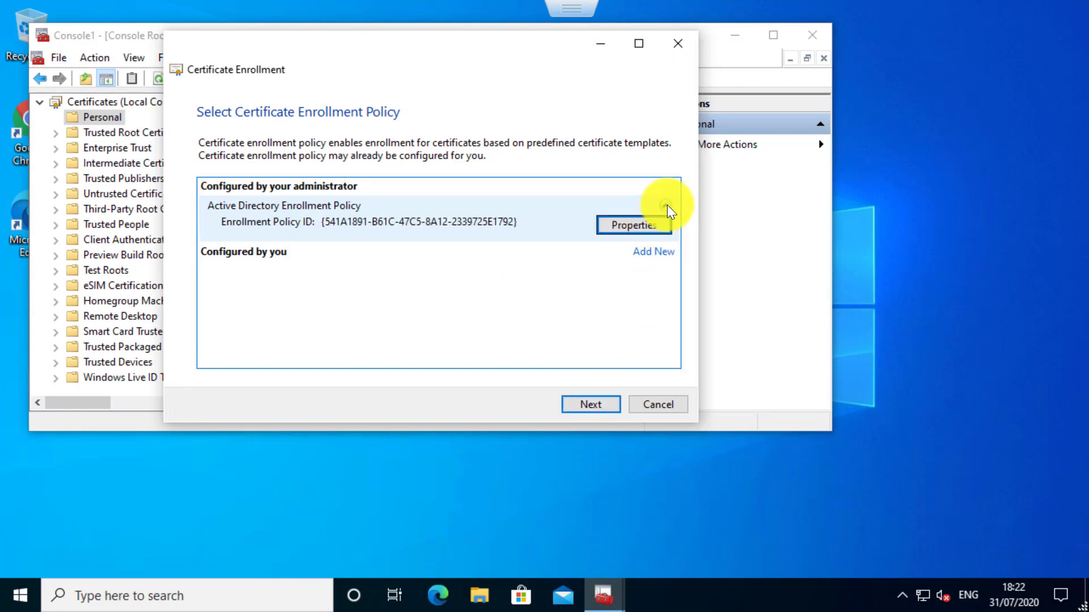
click(576, 411)
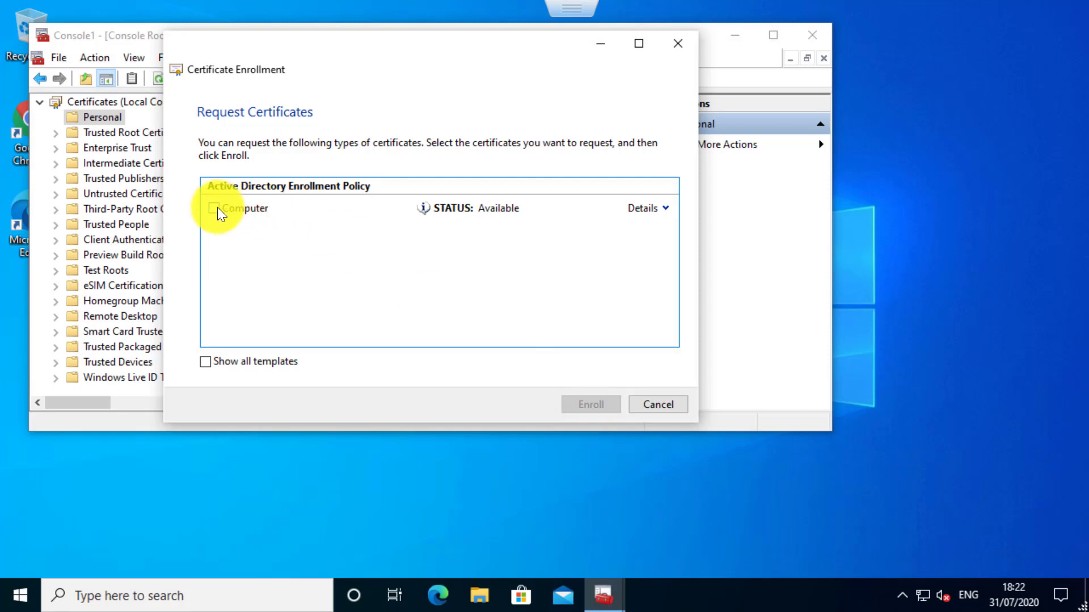
click(210, 209)
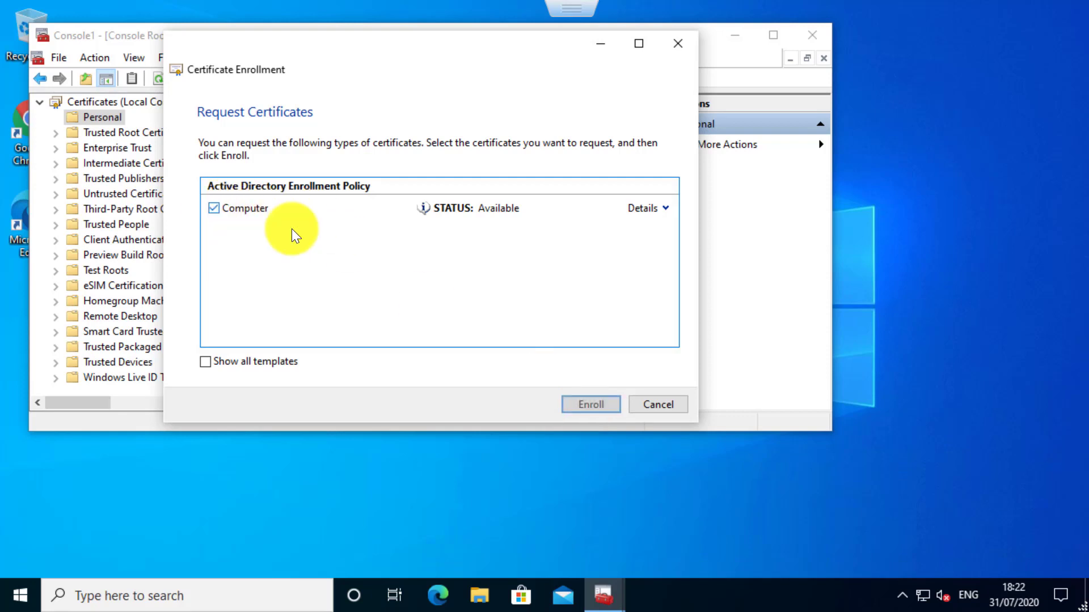
click(598, 403)
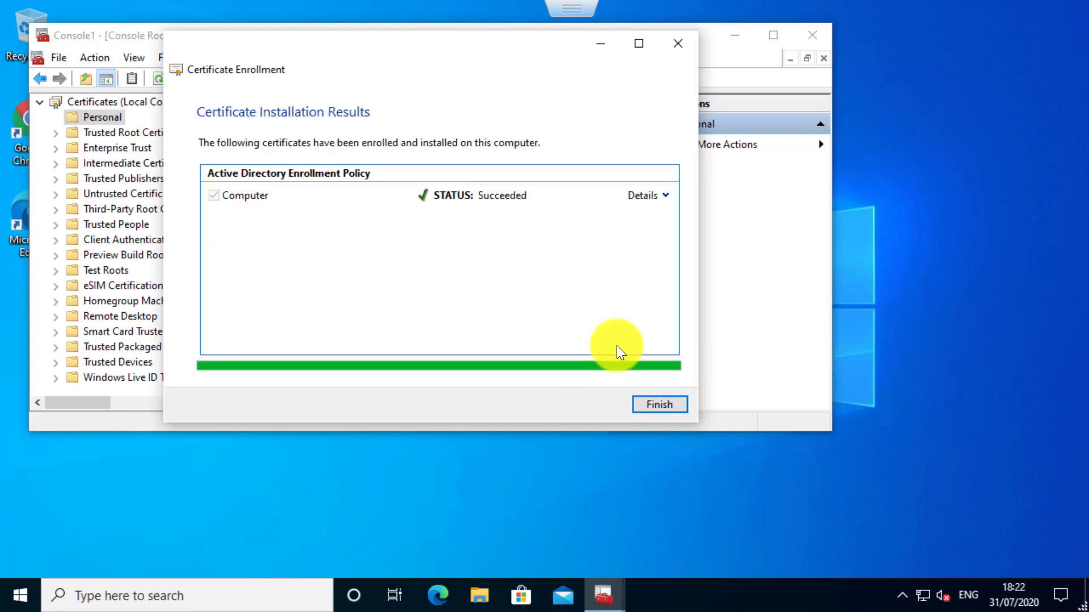
Examine the enrolled Computer certificate's usage details, general information and certification path.
click(663, 196)
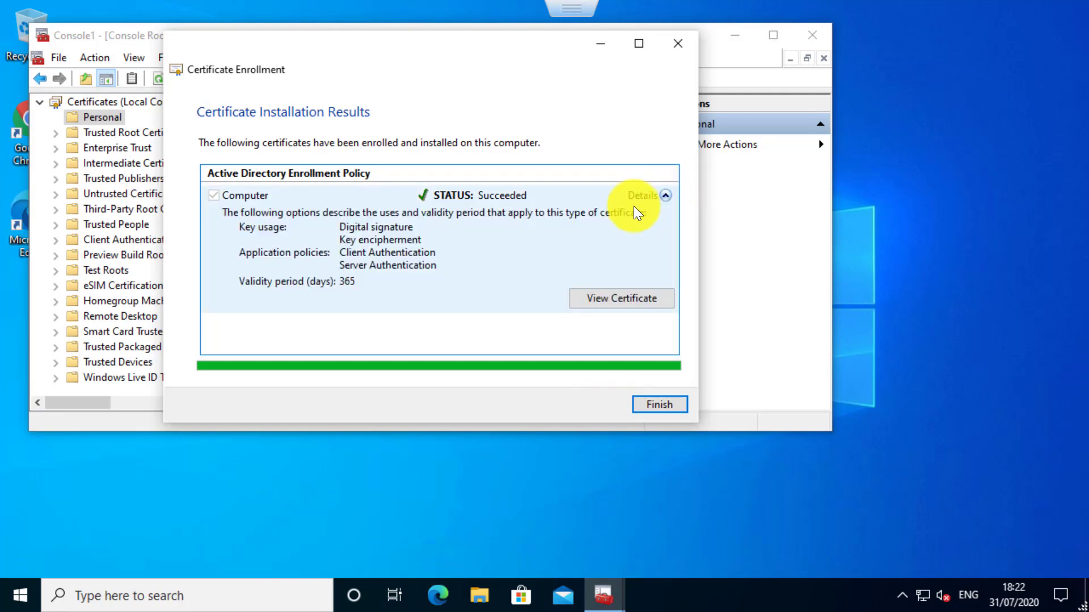
click(596, 298)
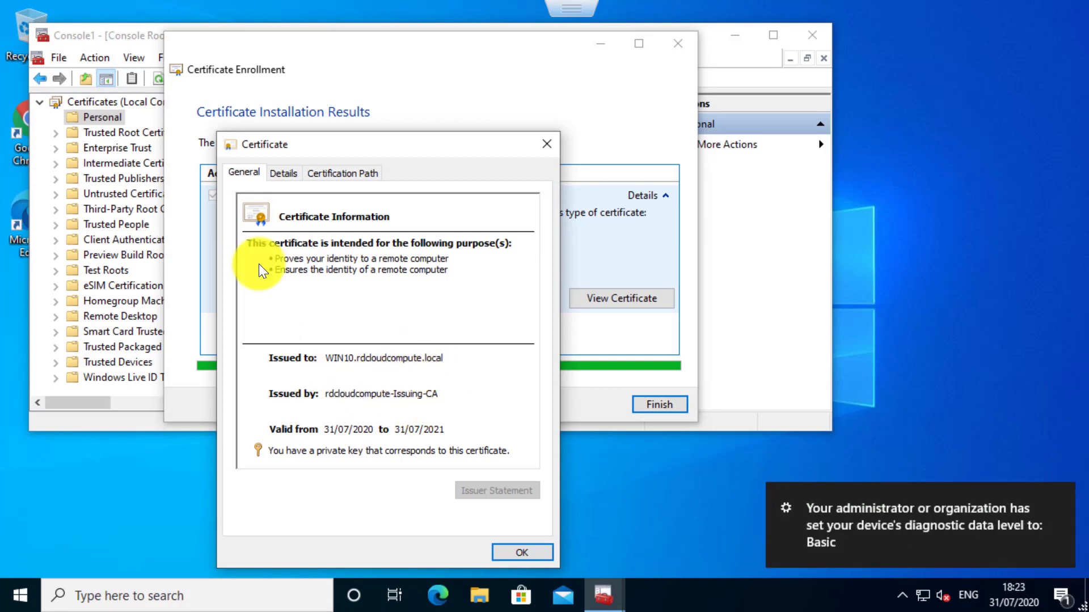
click(322, 173)
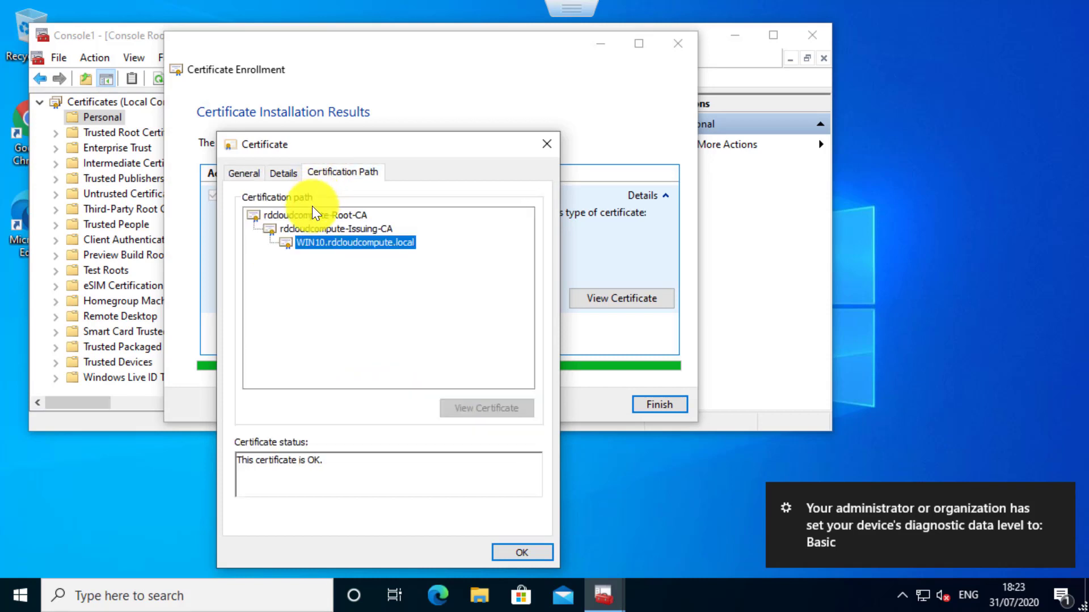
click(322, 228)
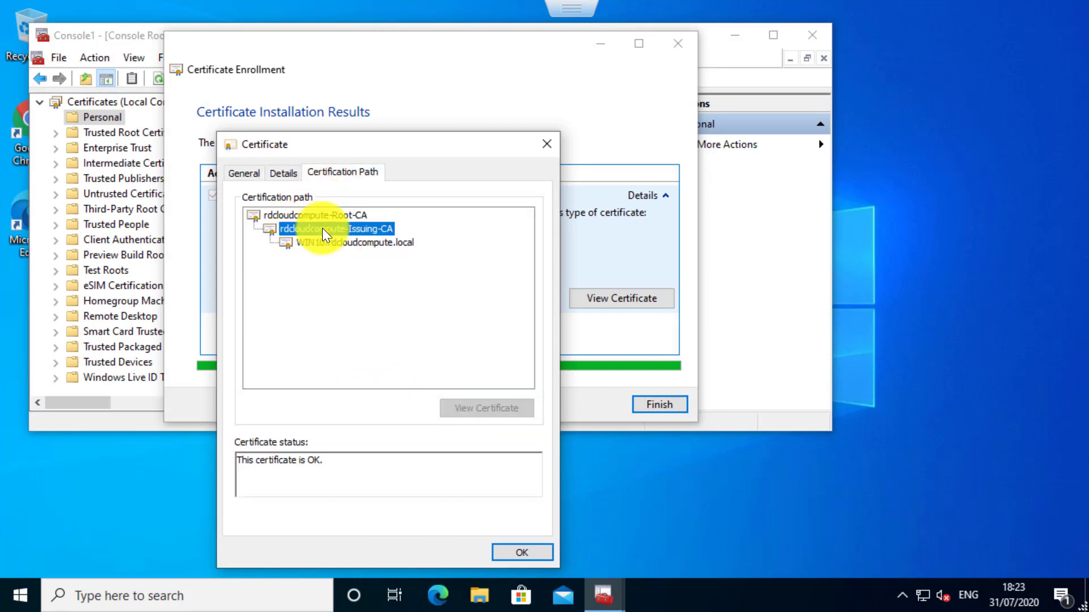
click(336, 241)
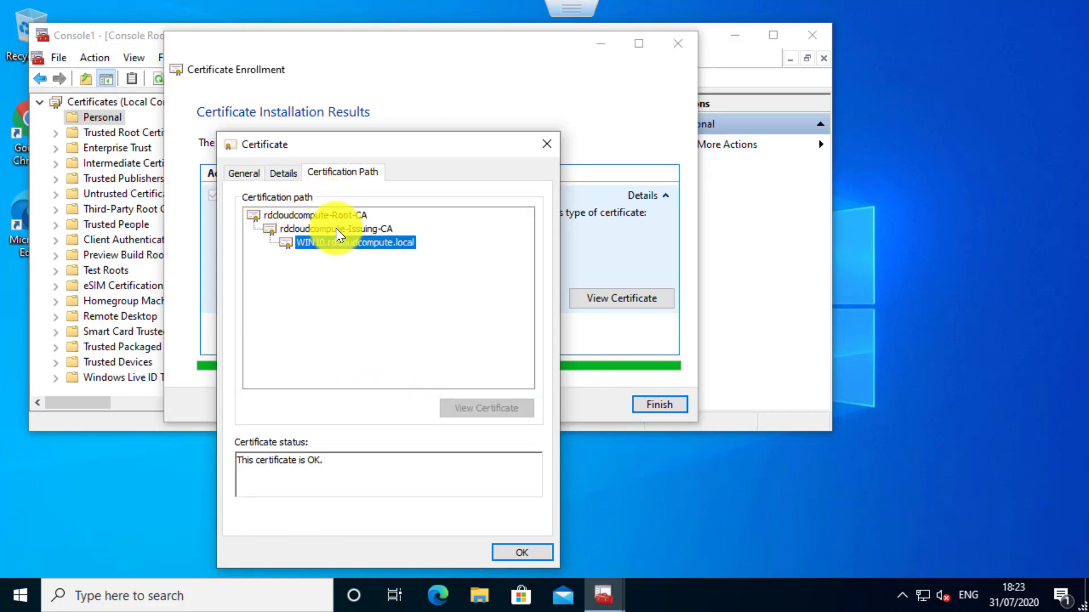
click(335, 228)
View the rdcloudcompute-Root-CA and rdcloudcompute-Issuing-CA certificates in the certification path, and finish the enrollment.
click(328, 215)
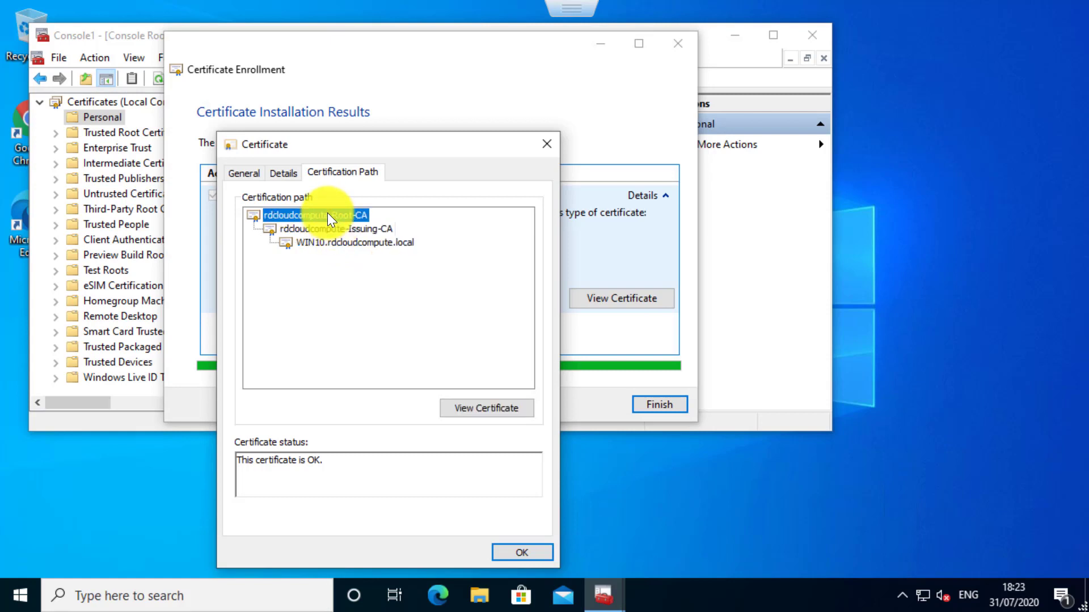
click(475, 407)
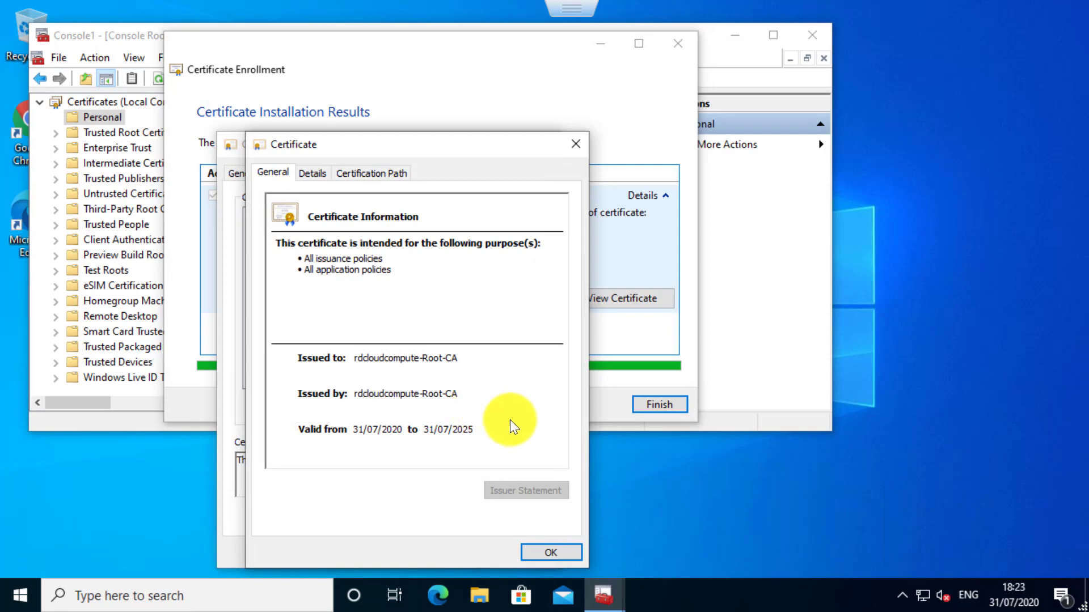
click(545, 550)
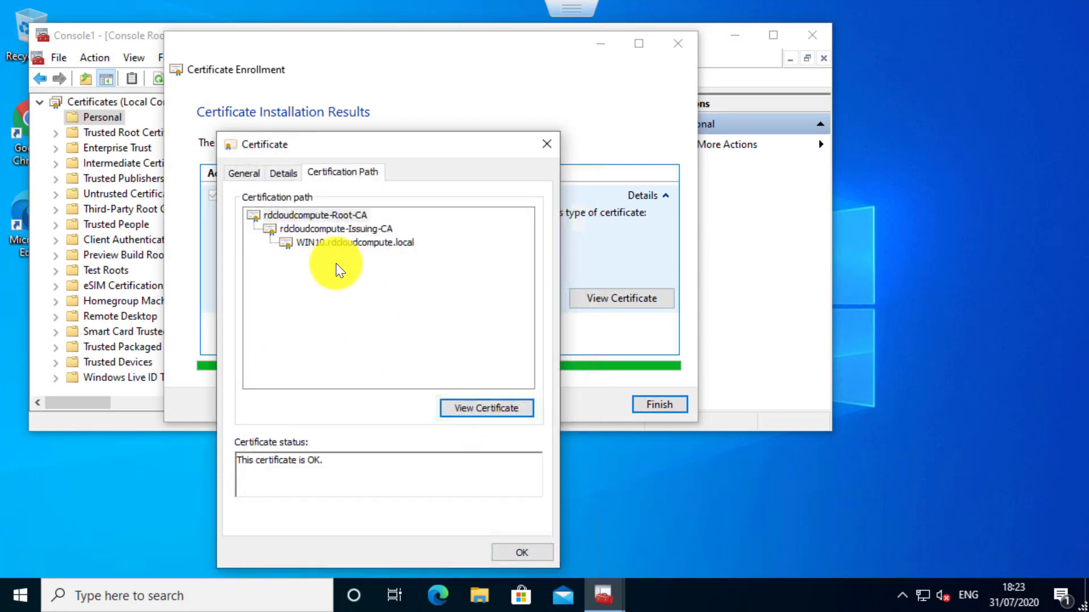
click(341, 229)
click(461, 405)
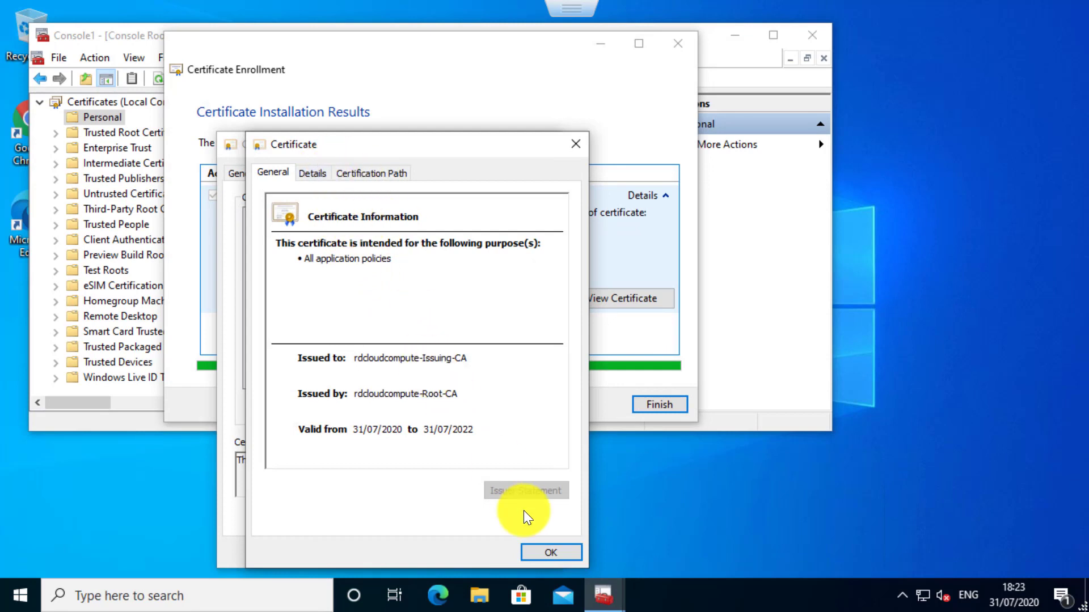
click(539, 552)
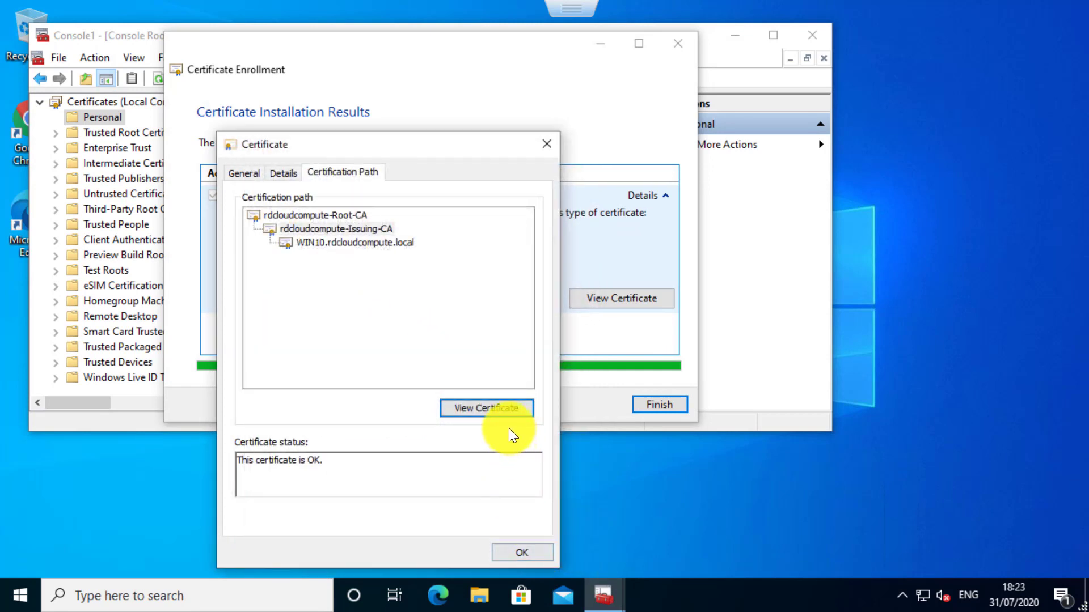
click(506, 553)
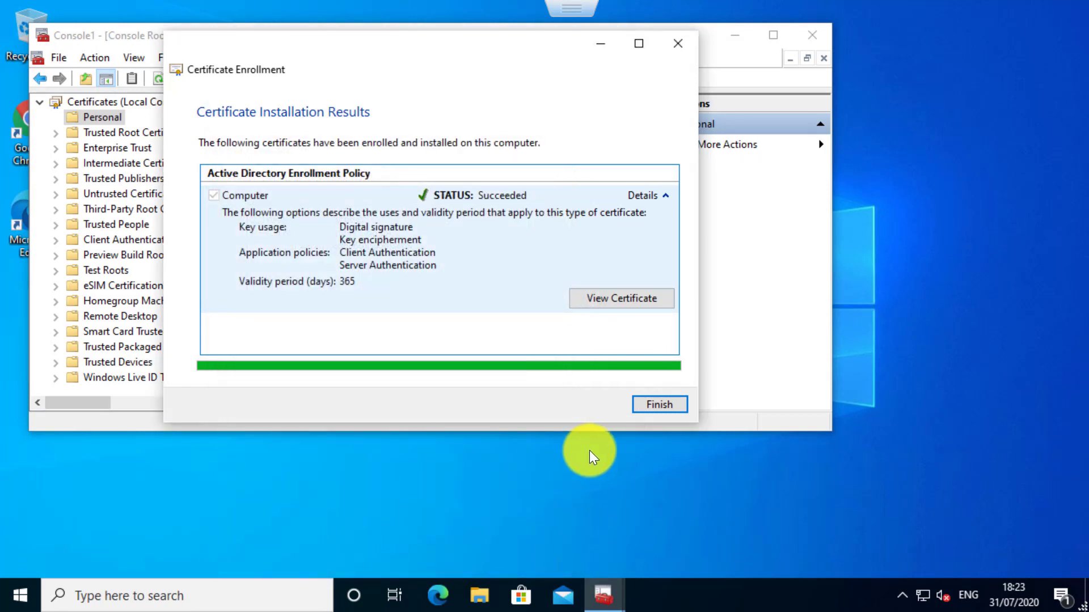
click(659, 404)
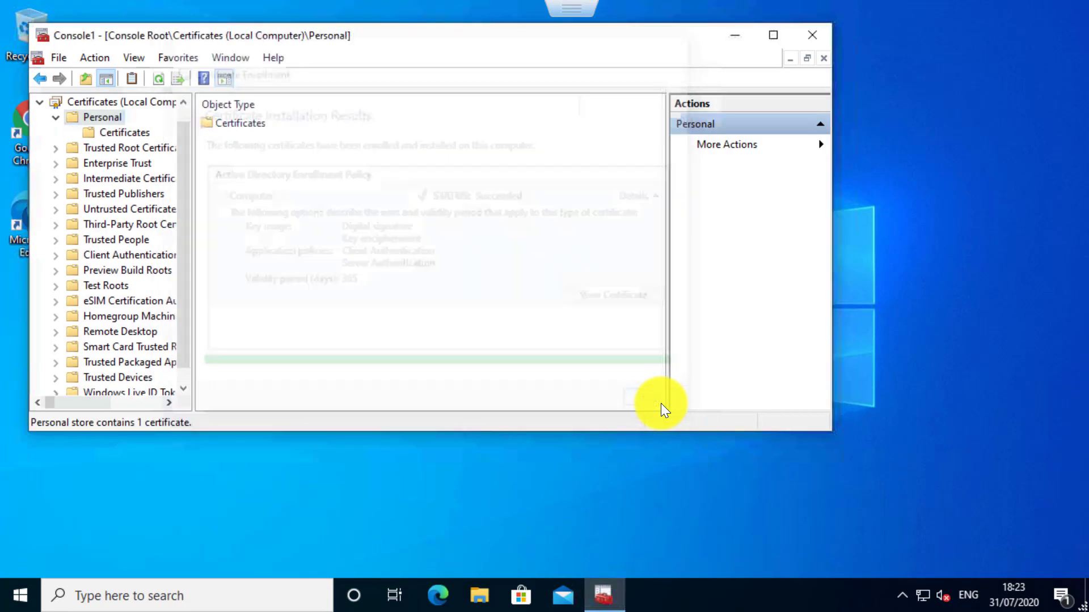
Examine the general information and detail fields of the WIN10.rdcloudcompute.local certificate in the Personal store.
click(119, 133)
click(257, 125)
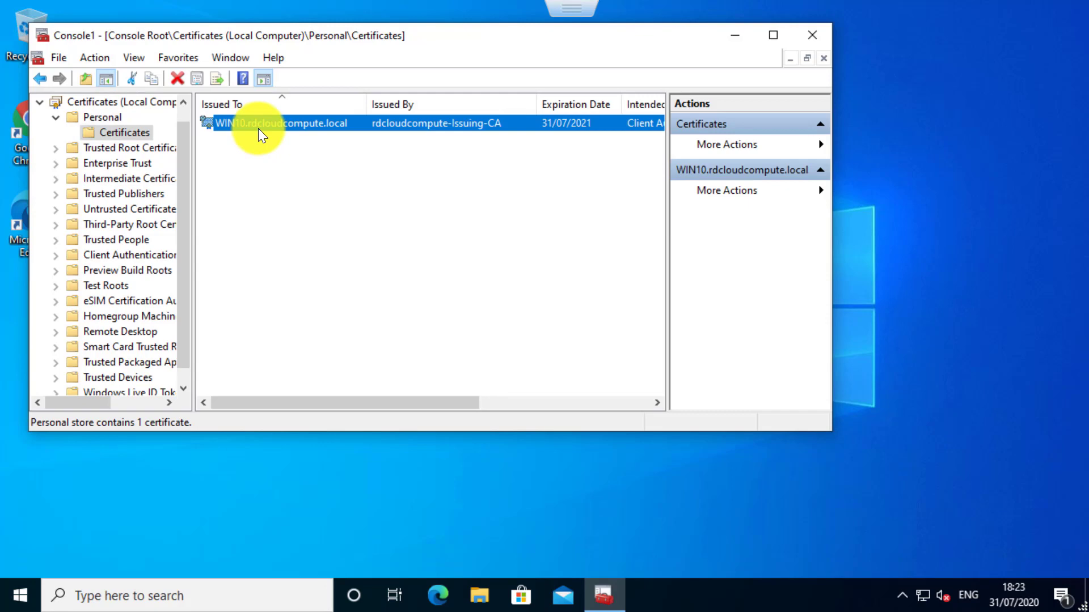
double_click(261, 124)
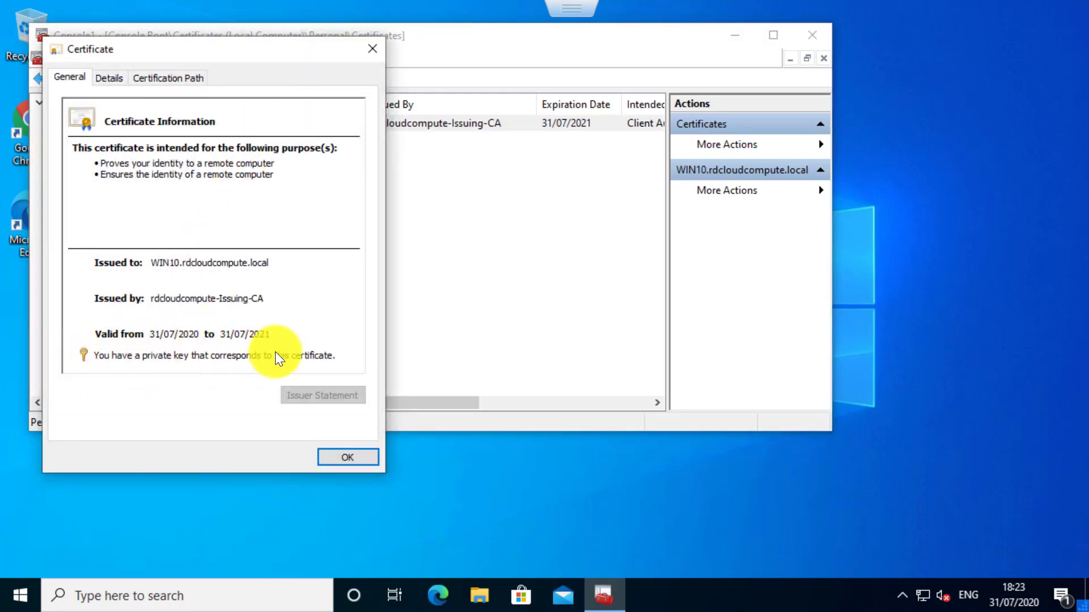
click(111, 82)
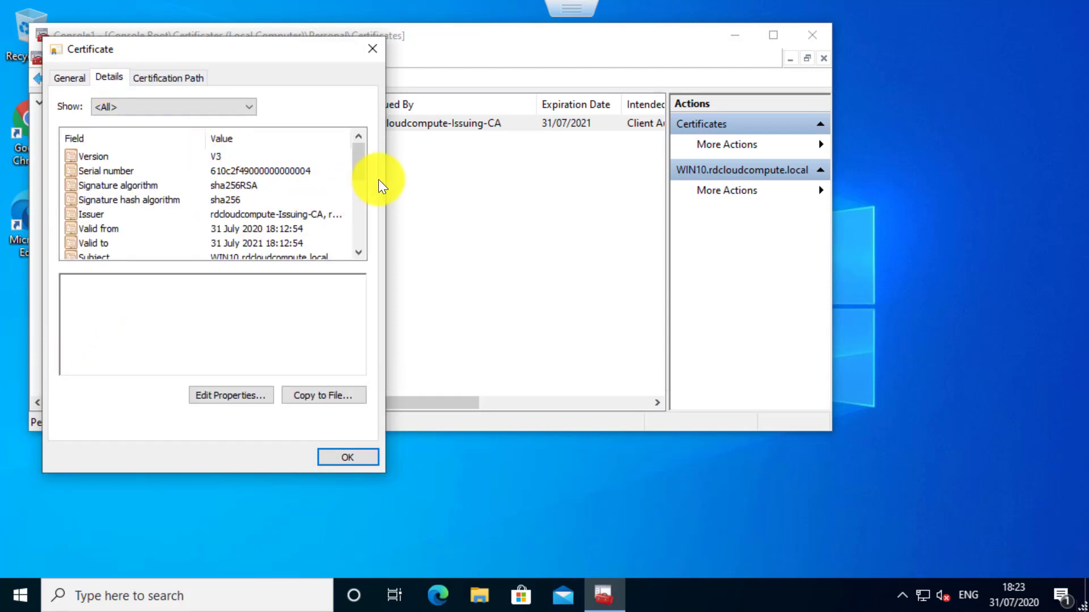
click(359, 182)
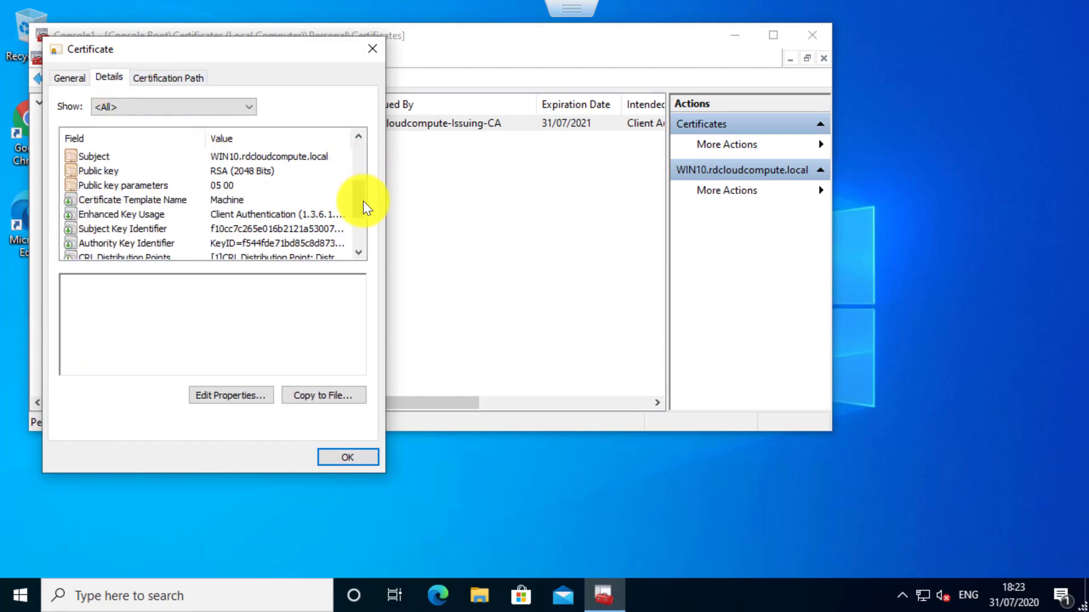
Close the certificate and the management console without saving the console settings.
click(372, 49)
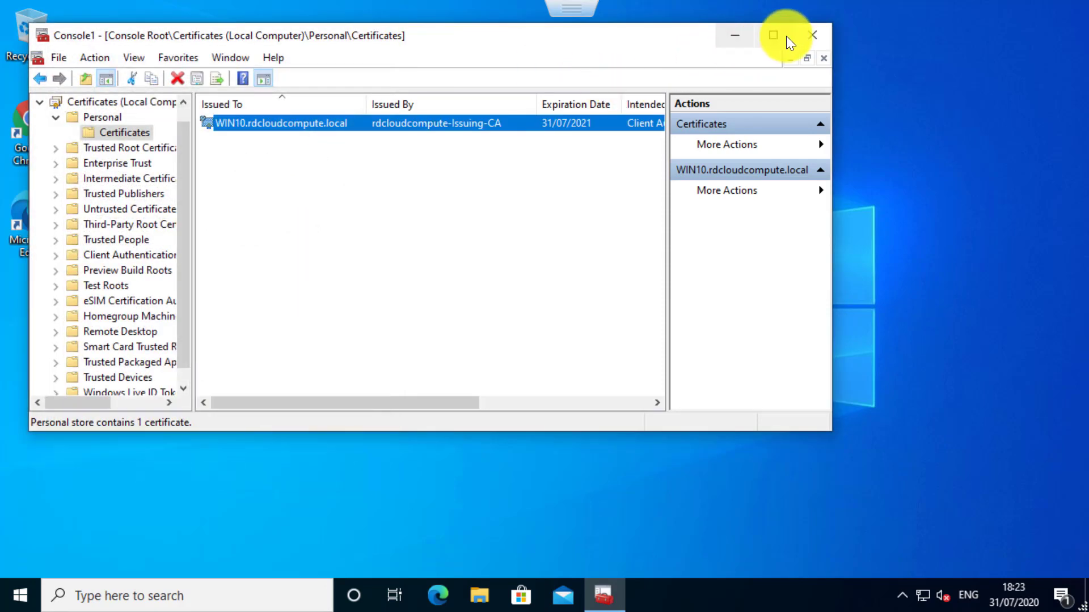
click(810, 36)
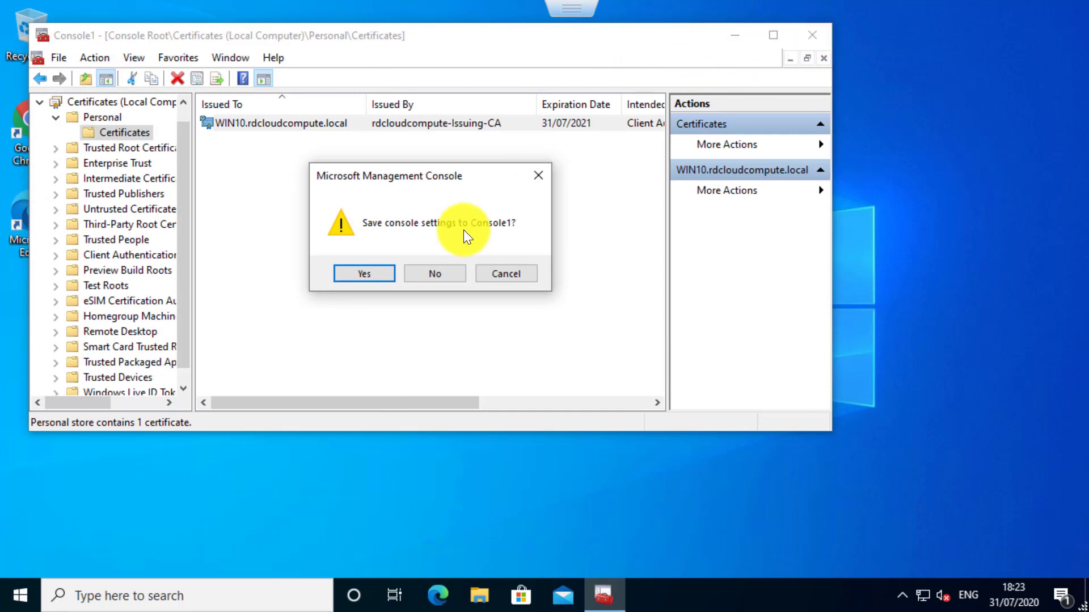
click(441, 274)
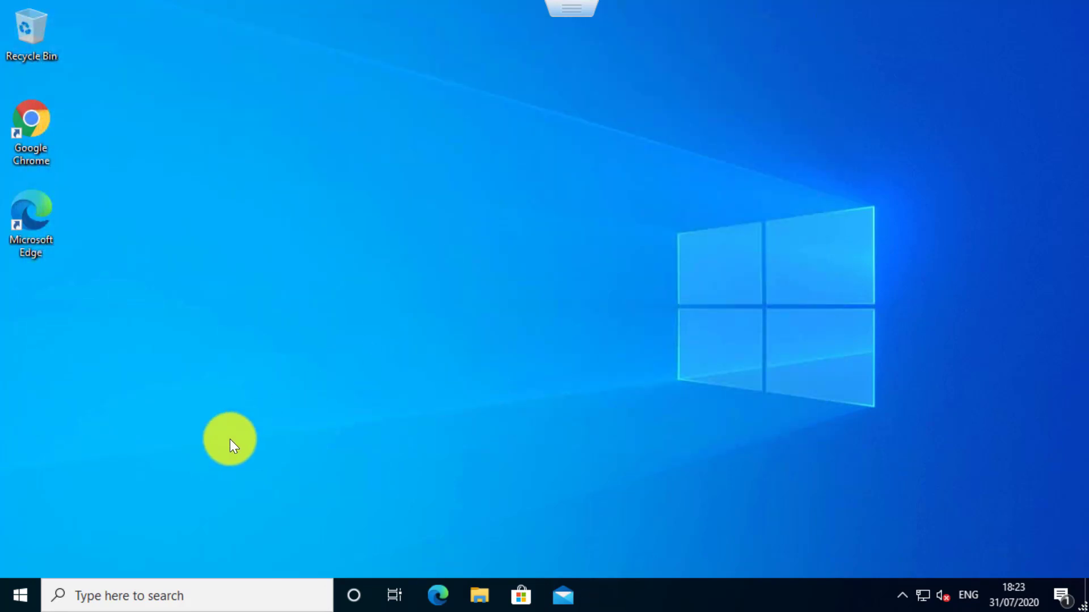